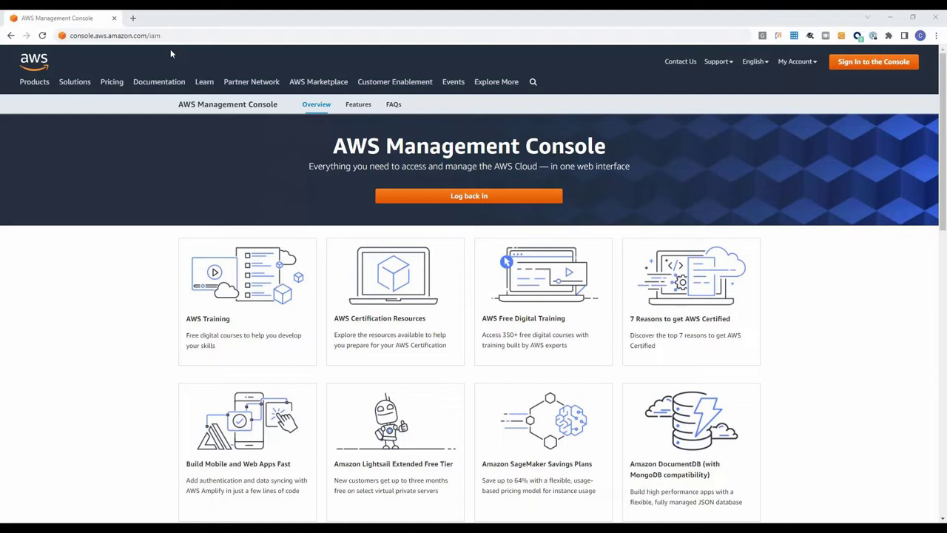
Step: Sign back in to the AWS console with the password and the MFA verification code
{"action": "left_click", "coordinate": [176, 34]}
{"action": "key", "text": "Return"}
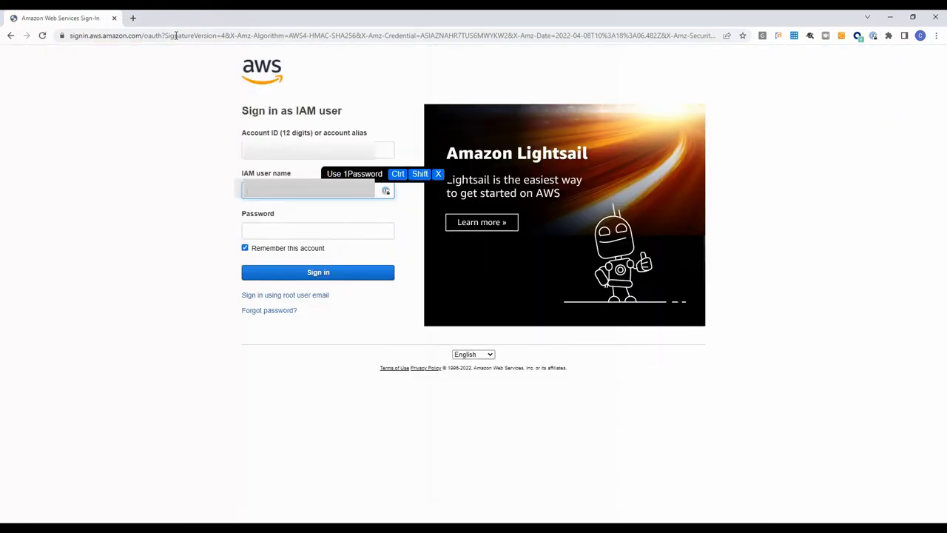
{"action": "left_click", "coordinate": [296, 274]}
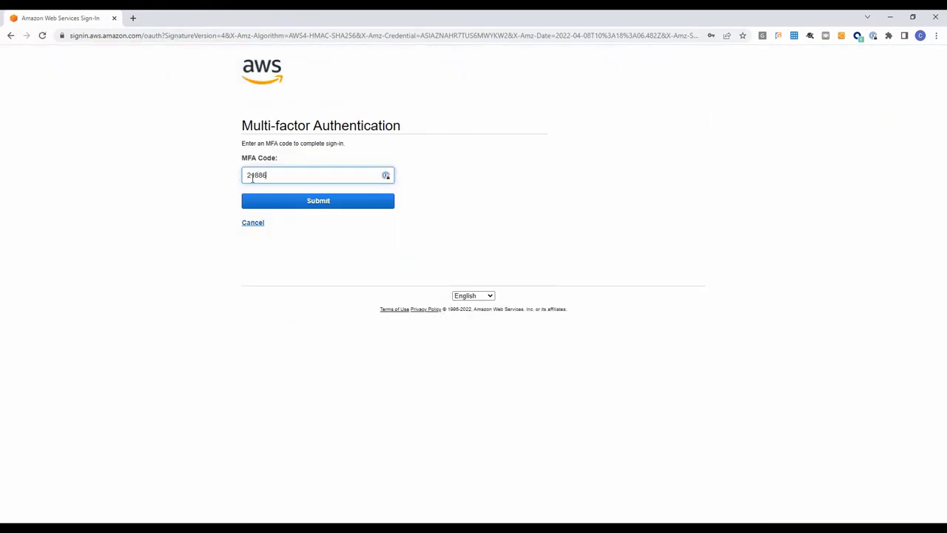
{"action": "left_click", "coordinate": [311, 203]}
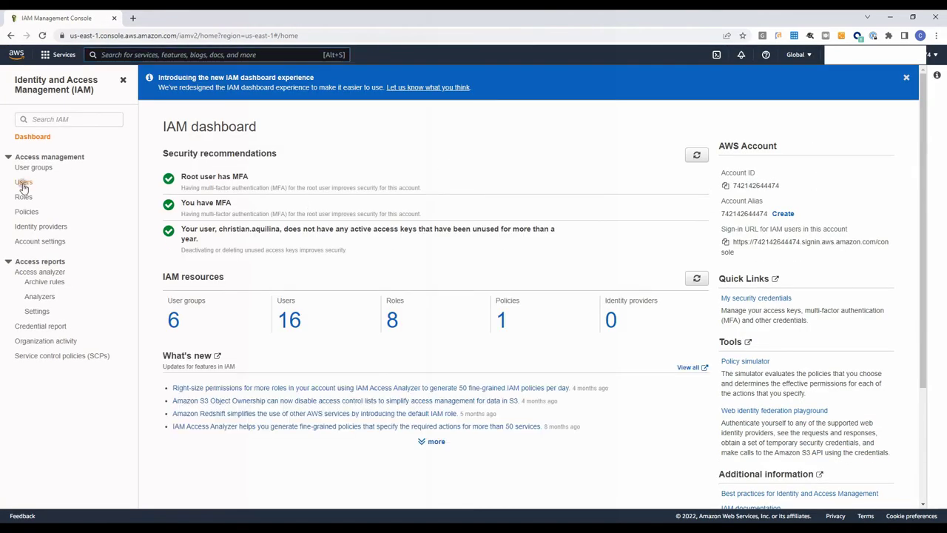
Step: Begin adding IAM user ParallelsConnector with Access key - Programmatic access
{"action": "left_click", "coordinate": [23, 184]}
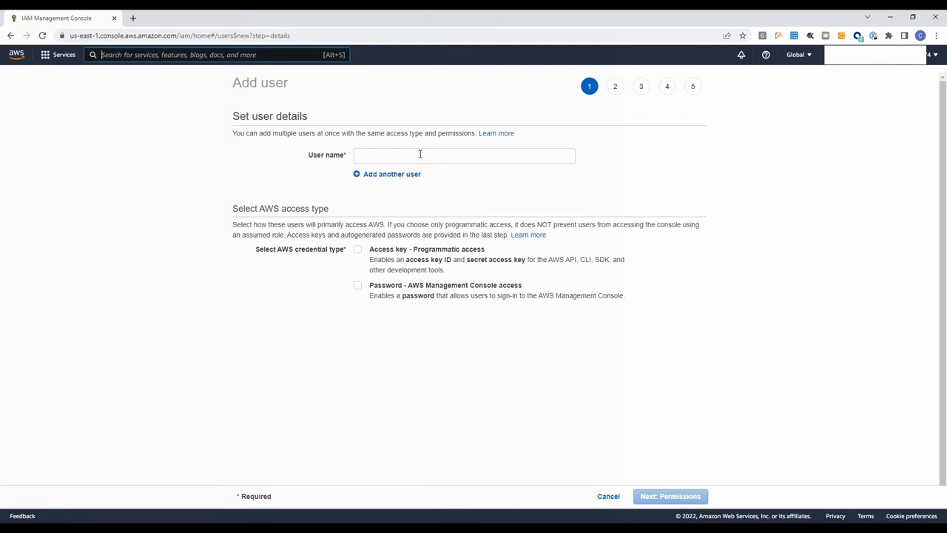
{"action": "left_click", "coordinate": [419, 154]}
{"action": "type", "text": "Para"}
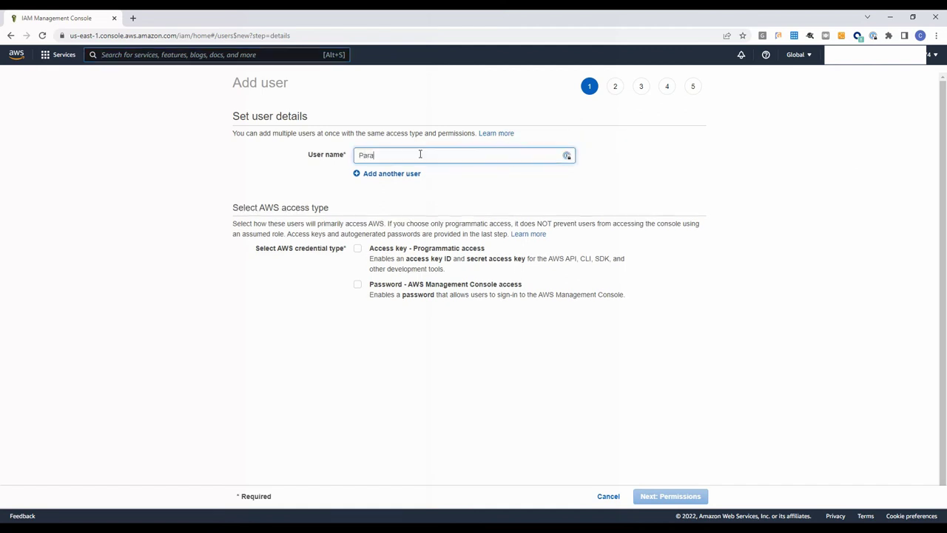
{"action": "type", "text": "llelsConnector"}
{"action": "left_click", "coordinate": [358, 249]}
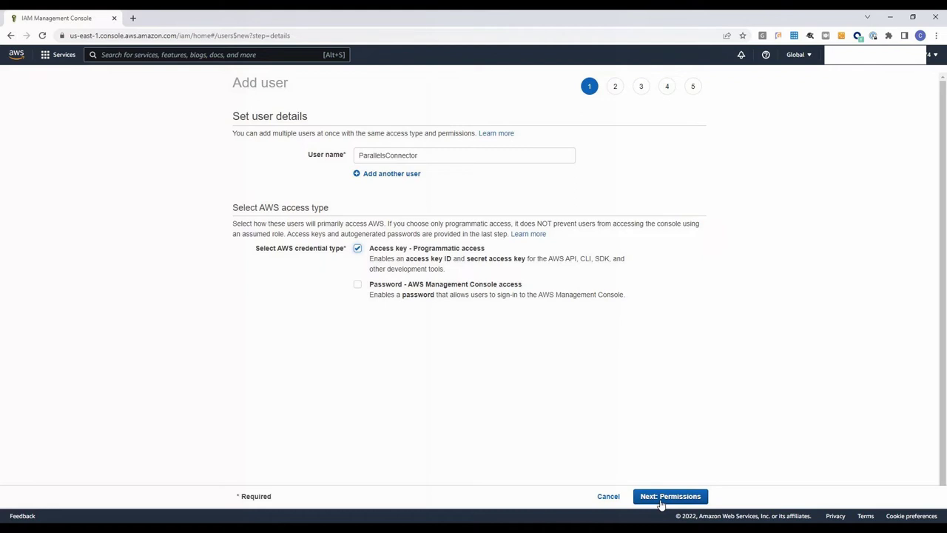
Step: Attach the AmazonEC2FullAccess policy directly, finding it by searching AmazonEC2F
{"action": "left_click", "coordinate": [661, 497]}
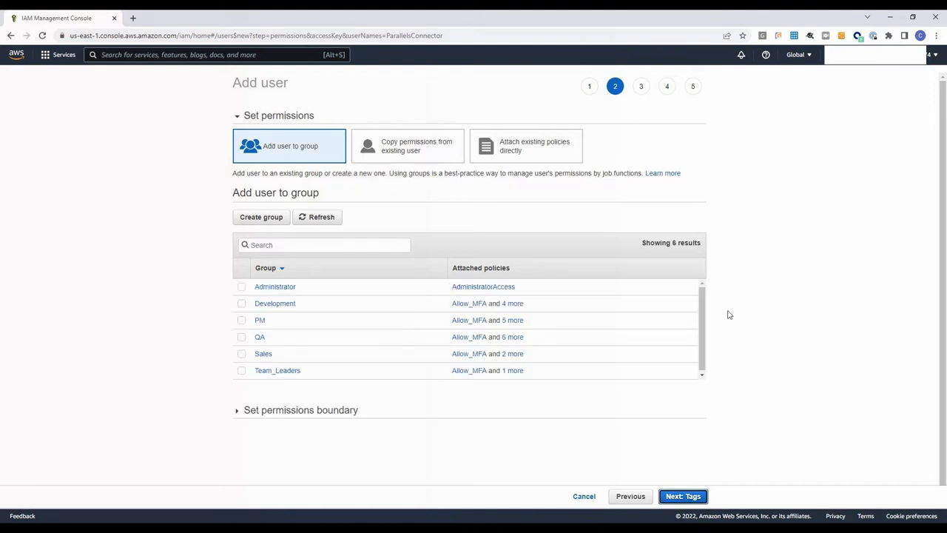
{"action": "left_click", "coordinate": [514, 156]}
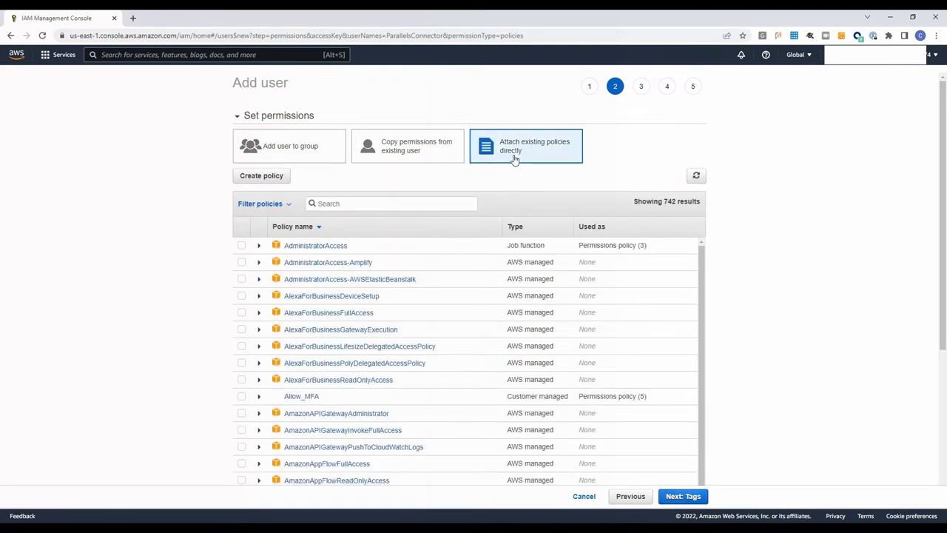
{"action": "left_click", "coordinate": [376, 201]}
{"action": "type", "text": "AmazonEC2F"}
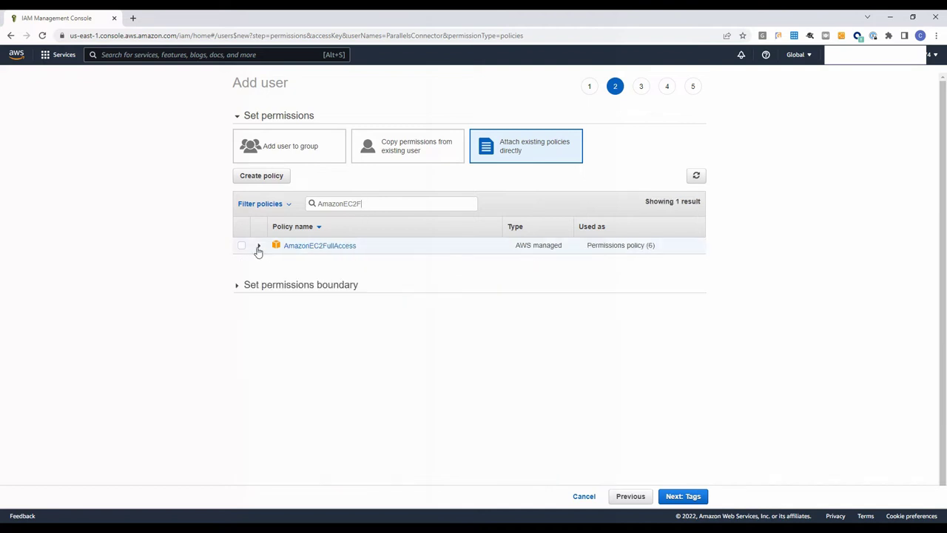
{"action": "left_click", "coordinate": [242, 246]}
Step: Add the tag Deployment = ParallelsRAS, review, and create the ParallelsConnector user
{"action": "left_click", "coordinate": [690, 498]}
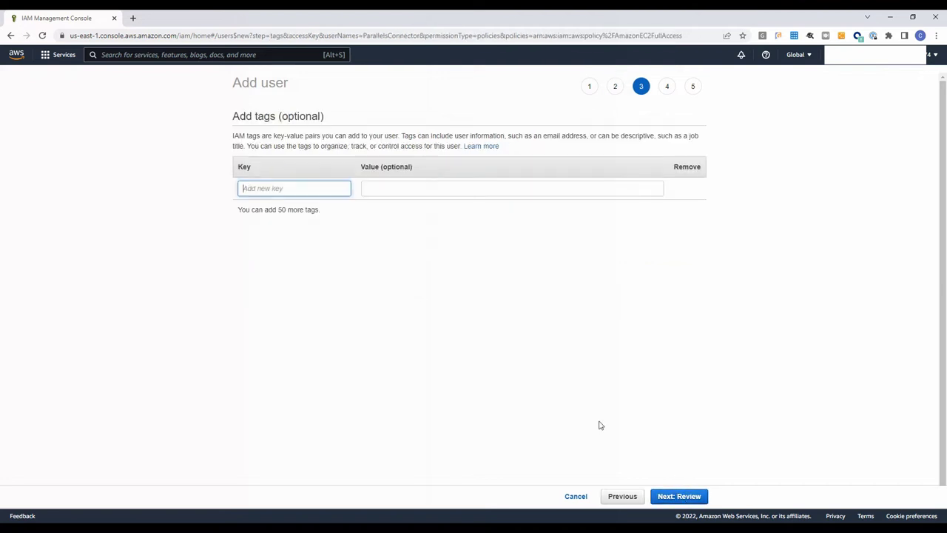
{"action": "type", "text": "Deployment"}
{"action": "key", "text": "Tab"}
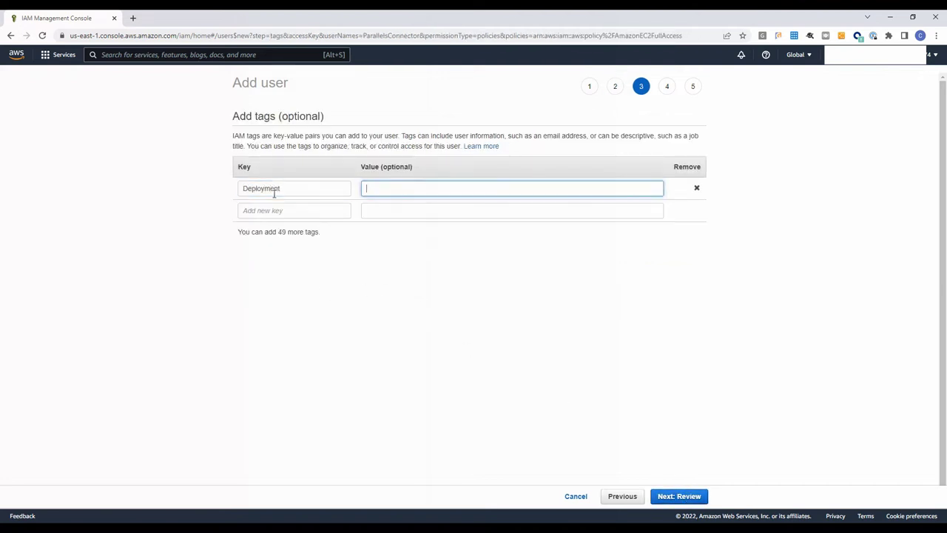
{"action": "type", "text": "ParallelsRAS"}
{"action": "left_click", "coordinate": [687, 497]}
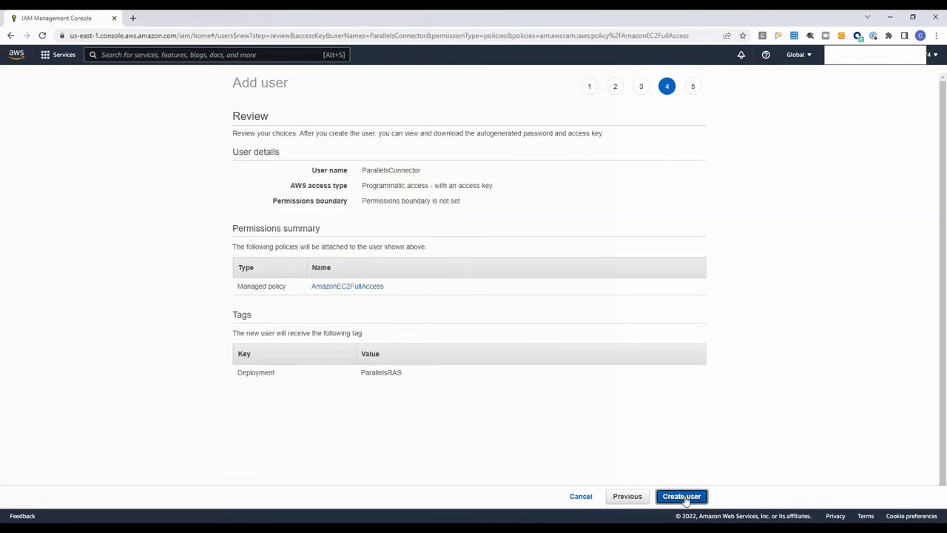
{"action": "left_click", "coordinate": [685, 496]}
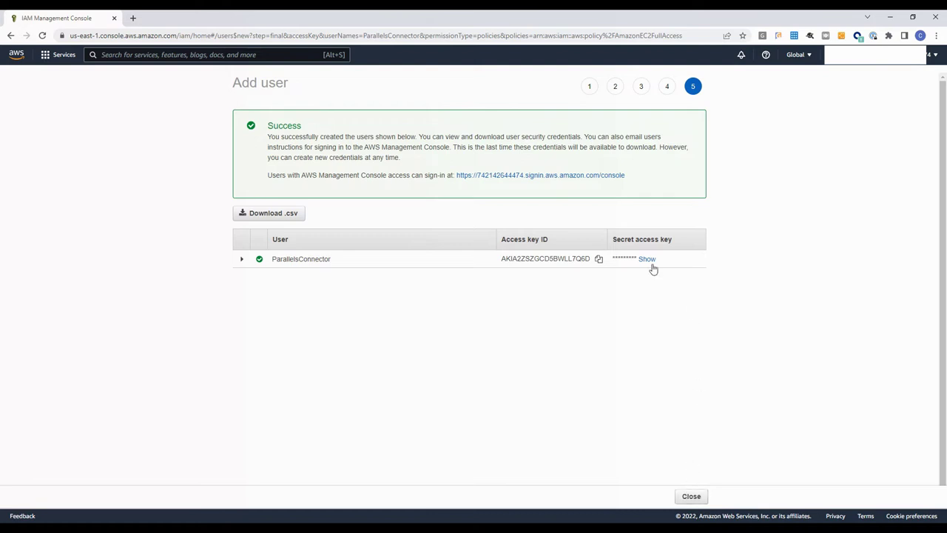
Step: Download the new user's access-key credentials as a .csv file and save it
{"action": "left_click", "coordinate": [270, 215]}
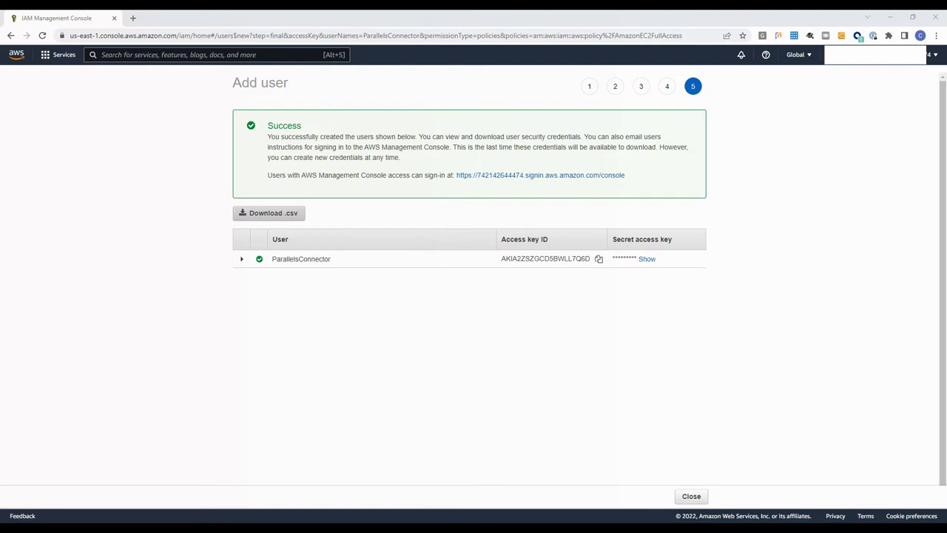
{"action": "key", "text": "Return"}
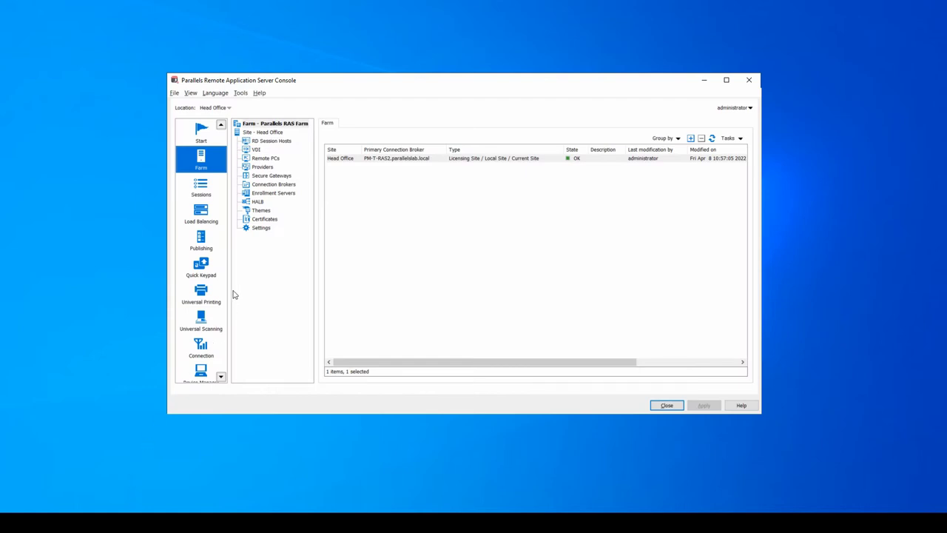
Step: Add an Amazon Web Services provider named My AWS Provider, with the same description
{"action": "left_click", "coordinate": [262, 167]}
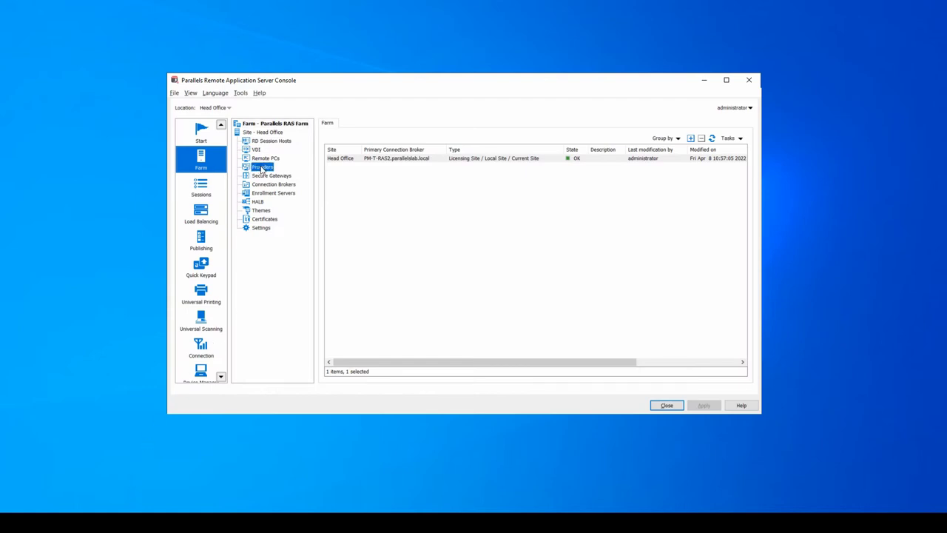
{"action": "left_click", "coordinate": [740, 139]}
{"action": "mouse_move", "coordinate": [738, 153]}
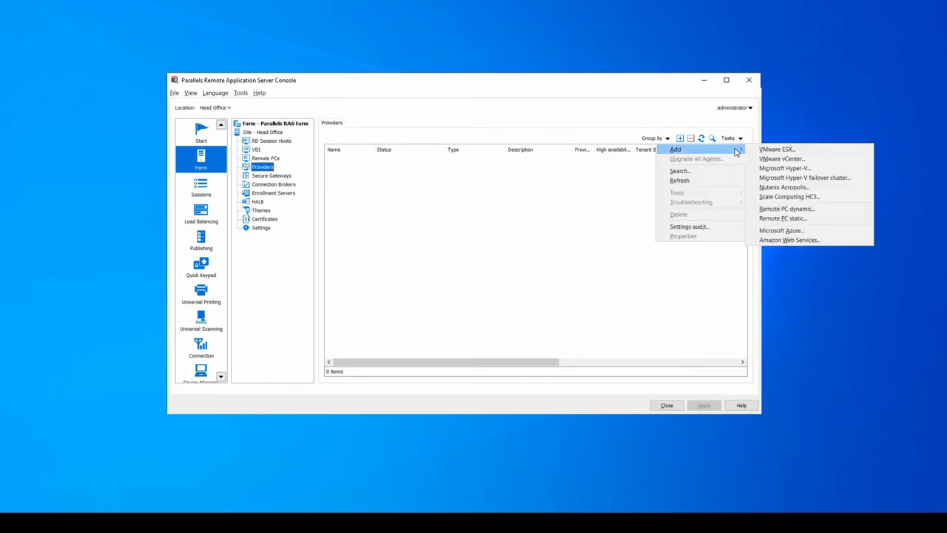
{"action": "left_click", "coordinate": [804, 240]}
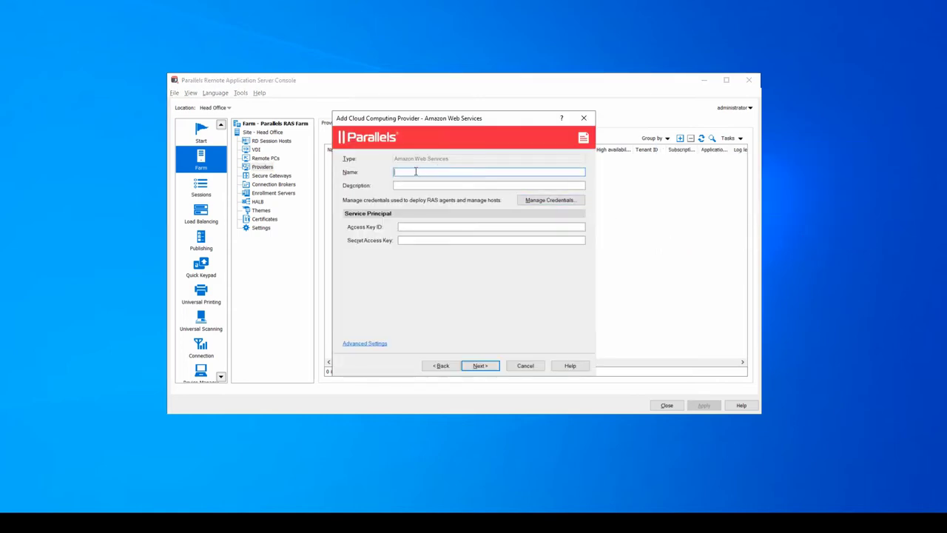
{"action": "type", "text": "My AWS Provider"}
{"action": "left_click_drag", "start_coordinate": [442, 173], "coordinate": [393, 172]}
{"action": "key", "text": "ctrl+c"}
{"action": "left_click", "coordinate": [412, 185]}
{"action": "key", "text": "ctrl+v"}
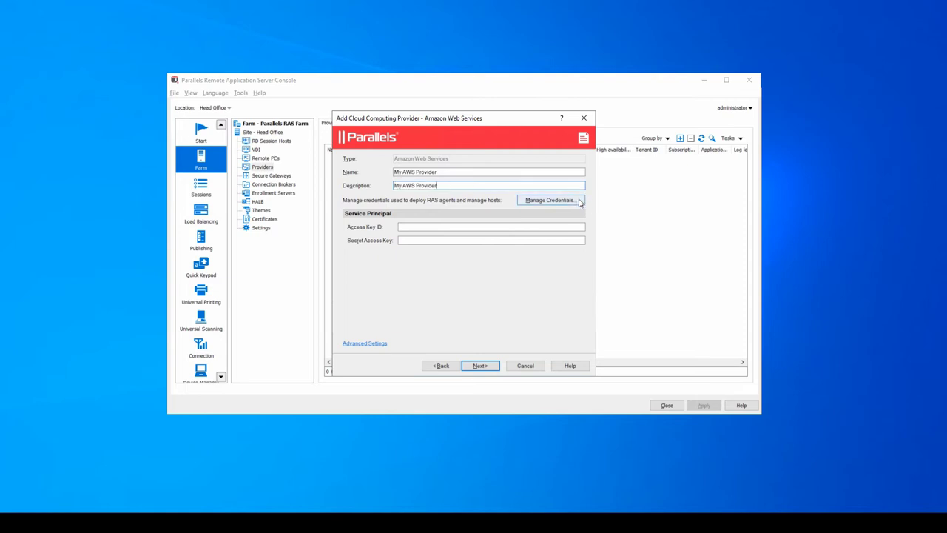
Step: Paste the user's access key ID and secret access key, and verify the credentials
{"action": "left_click", "coordinate": [408, 226]}
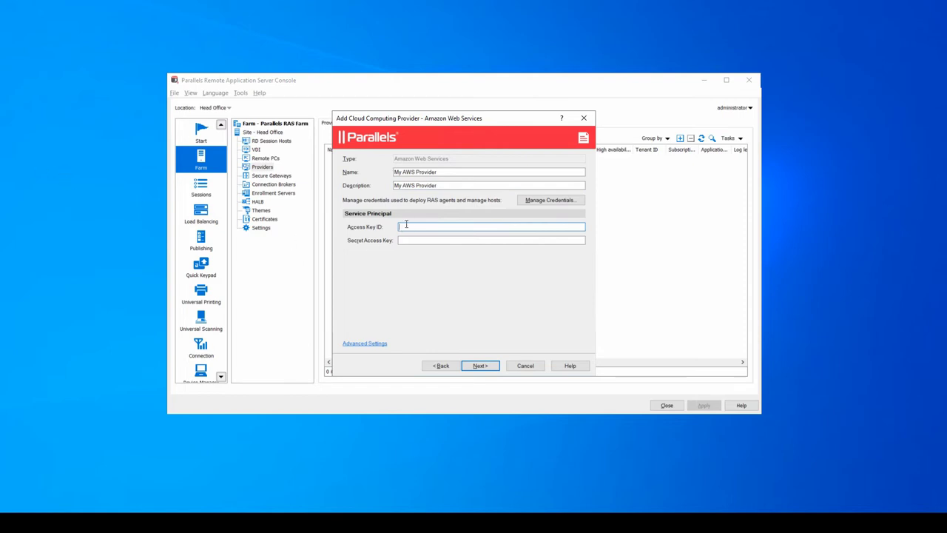
{"action": "key", "text": "ctrl+v"}
{"action": "left_click", "coordinate": [422, 240]}
{"action": "key", "text": "ctrl+v"}
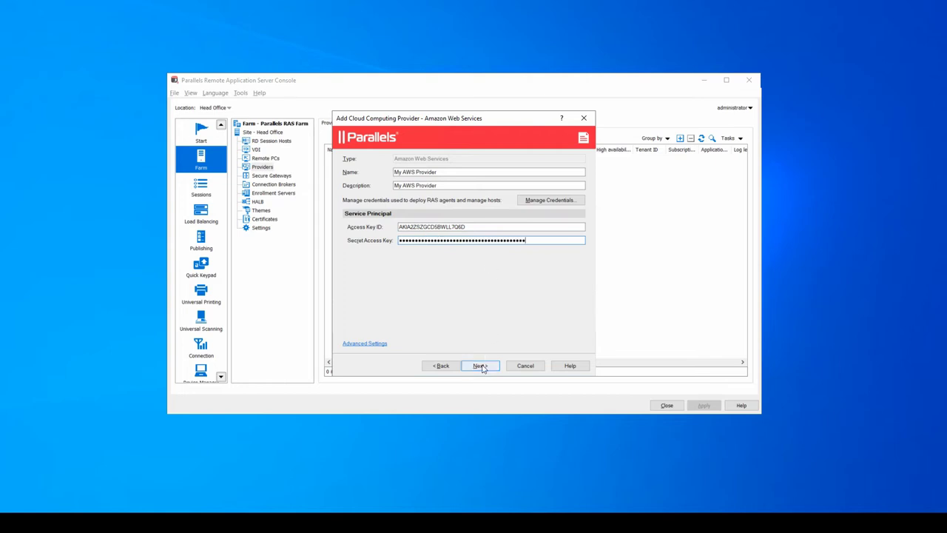
{"action": "left_click", "coordinate": [479, 366]}
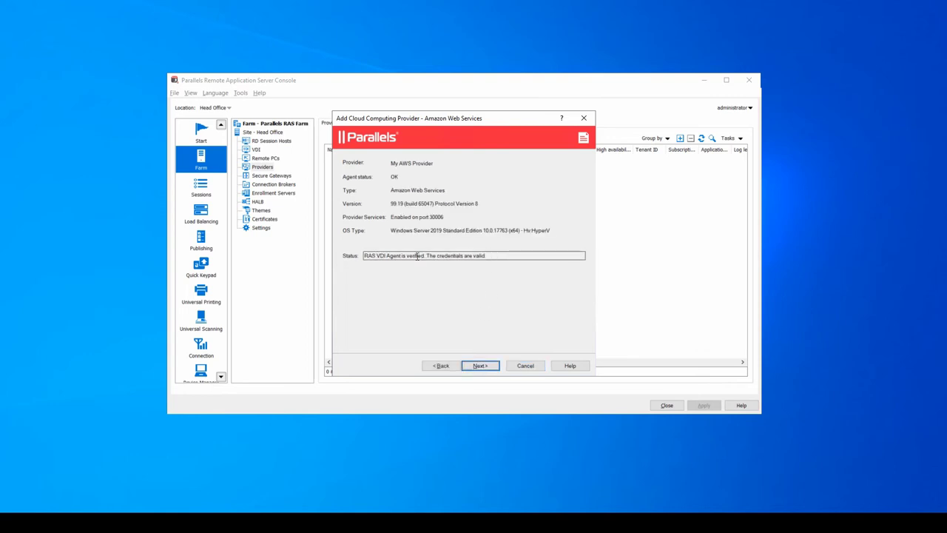
Step: Set Europe (Frankfurt) eu-central-1 as the provider's default region and finish the wizard
{"action": "left_click", "coordinate": [479, 365]}
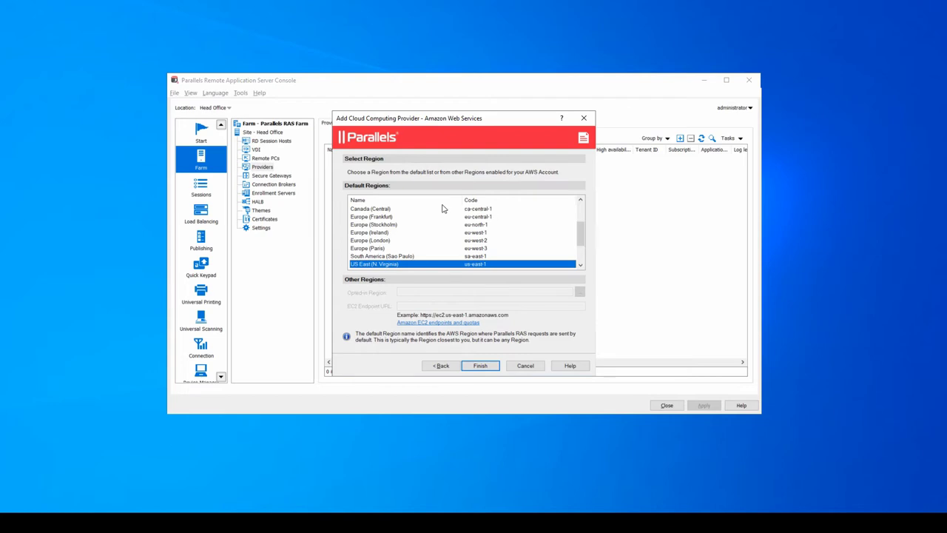
{"action": "left_click", "coordinate": [393, 217]}
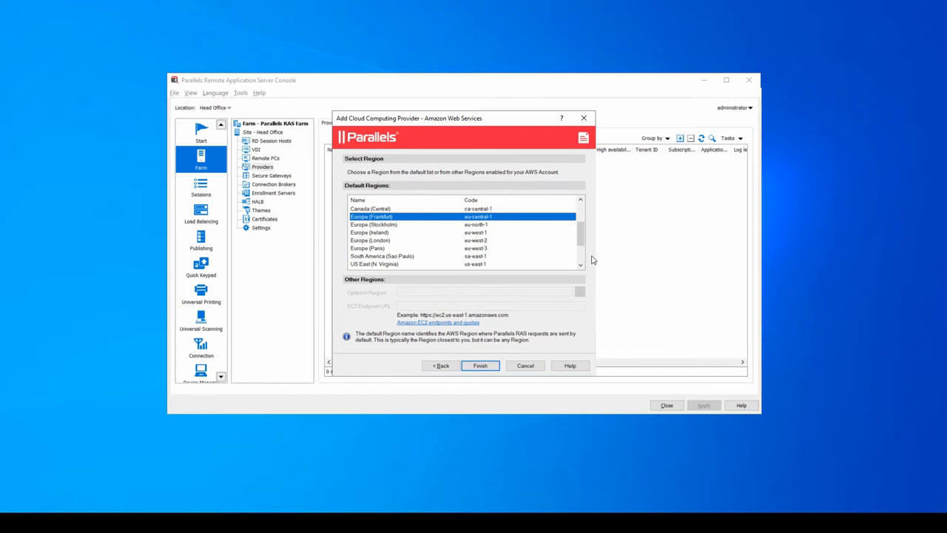
{"action": "left_click_drag", "start_coordinate": [584, 240], "coordinate": [584, 256]}
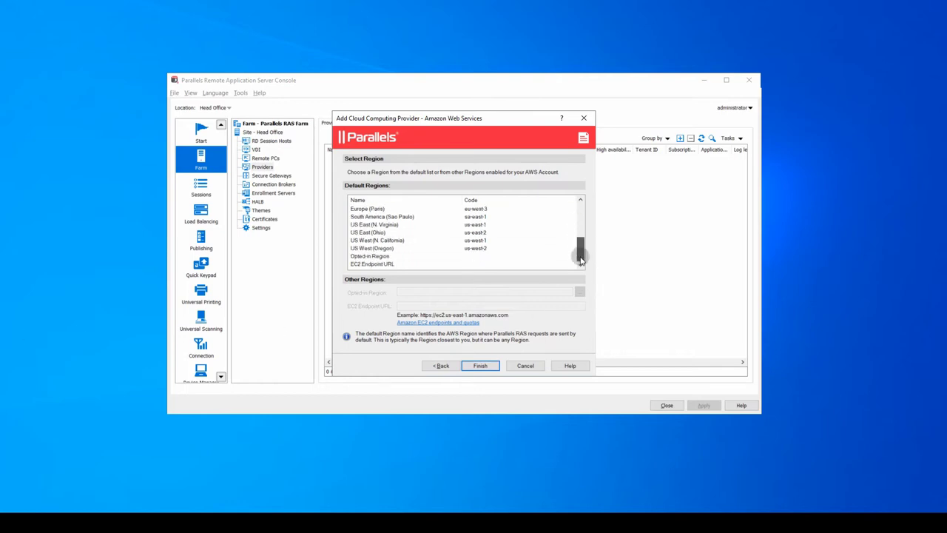
{"action": "left_click", "coordinate": [378, 257]}
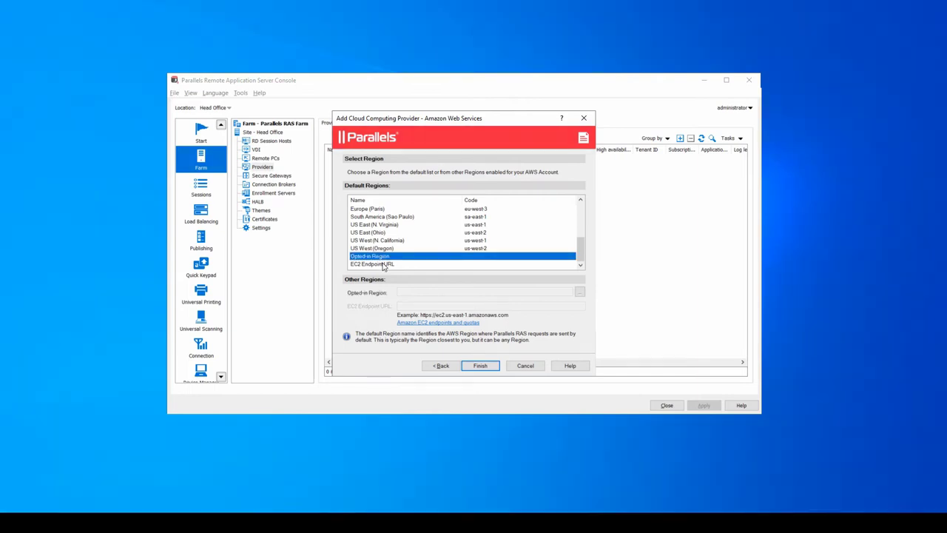
{"action": "left_click", "coordinate": [382, 265]}
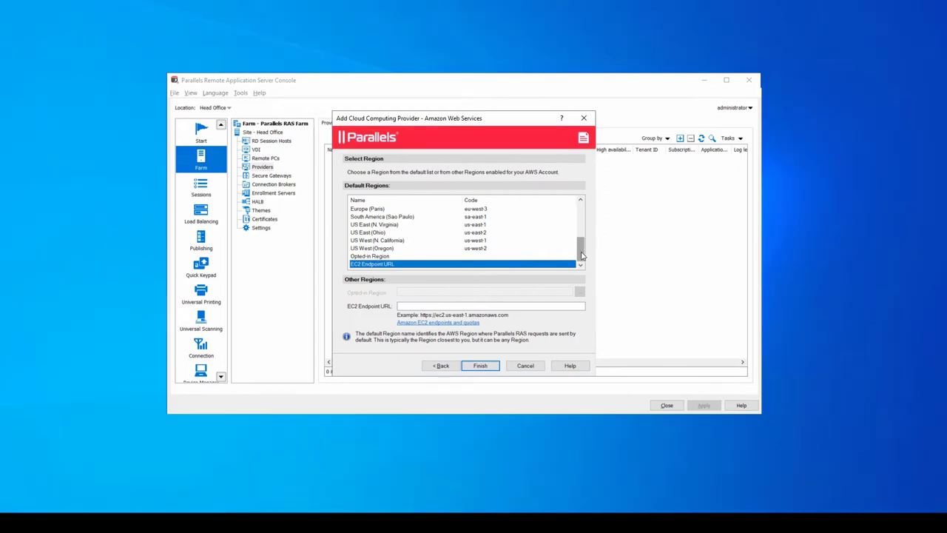
{"action": "left_click_drag", "start_coordinate": [583, 256], "coordinate": [585, 216]}
{"action": "left_click", "coordinate": [398, 257]}
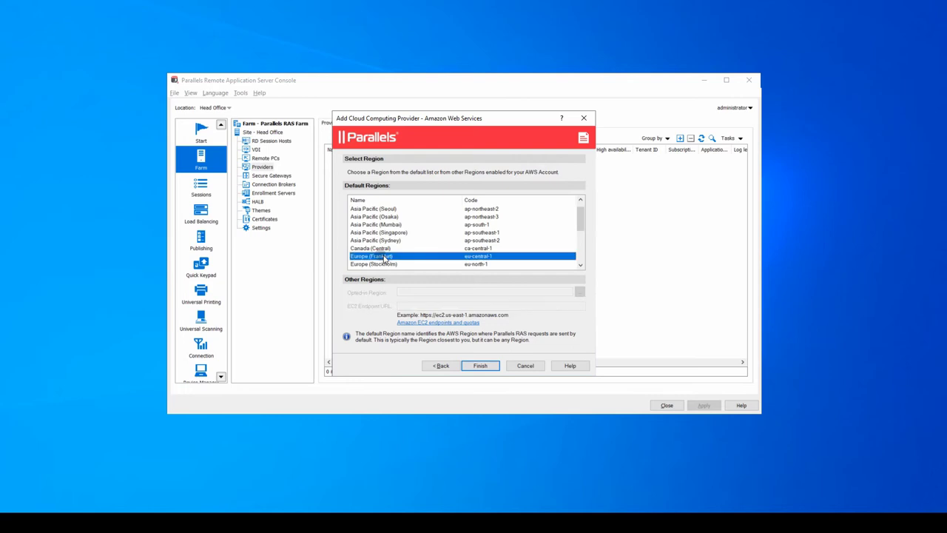
{"action": "left_click", "coordinate": [495, 367]}
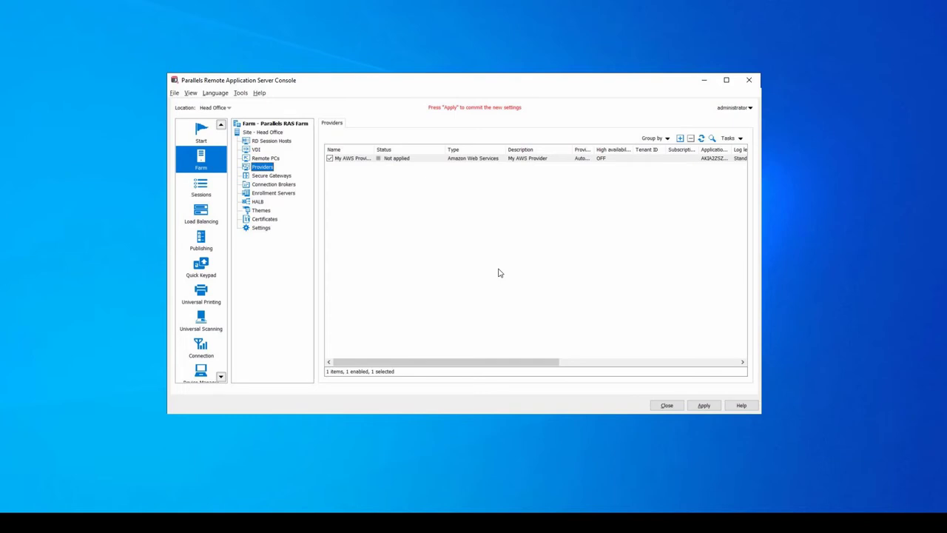
Step: Apply the provider settings and refresh until My AWS Provider shows status OK
{"action": "left_click", "coordinate": [704, 406]}
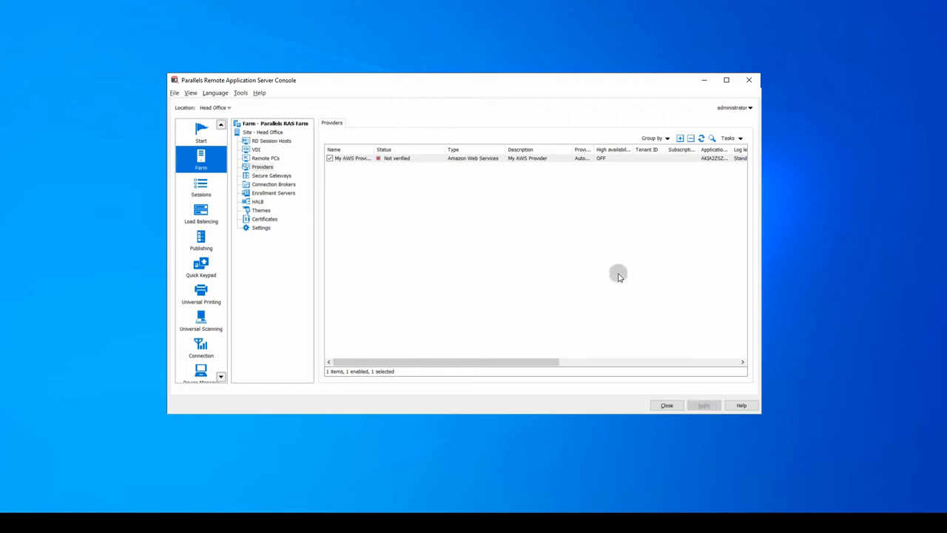
{"action": "left_click", "coordinate": [701, 138]}
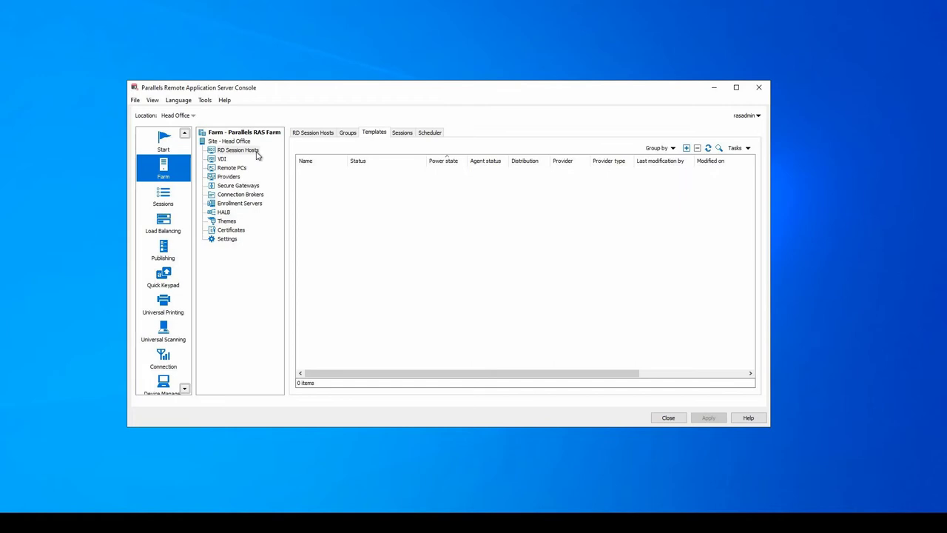
Step: Start a new host template using guest VM AWS-Template01 as its source
{"action": "left_click", "coordinate": [686, 149]}
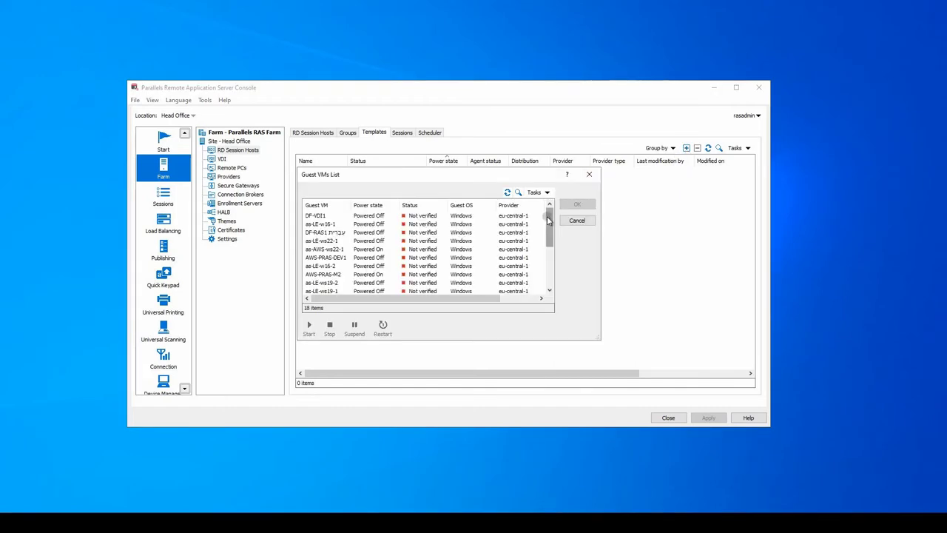
{"action": "left_click_drag", "start_coordinate": [550, 234], "coordinate": [550, 250]}
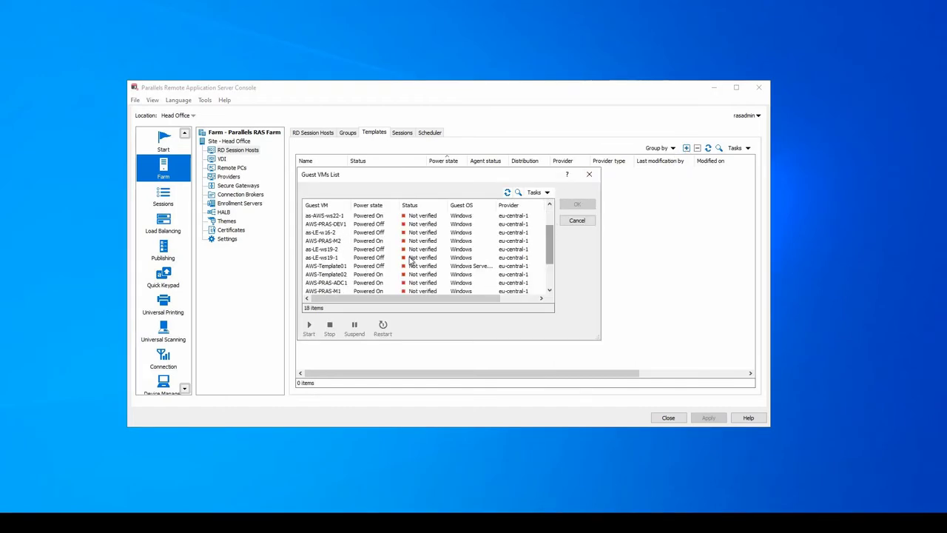
{"action": "left_click", "coordinate": [346, 266]}
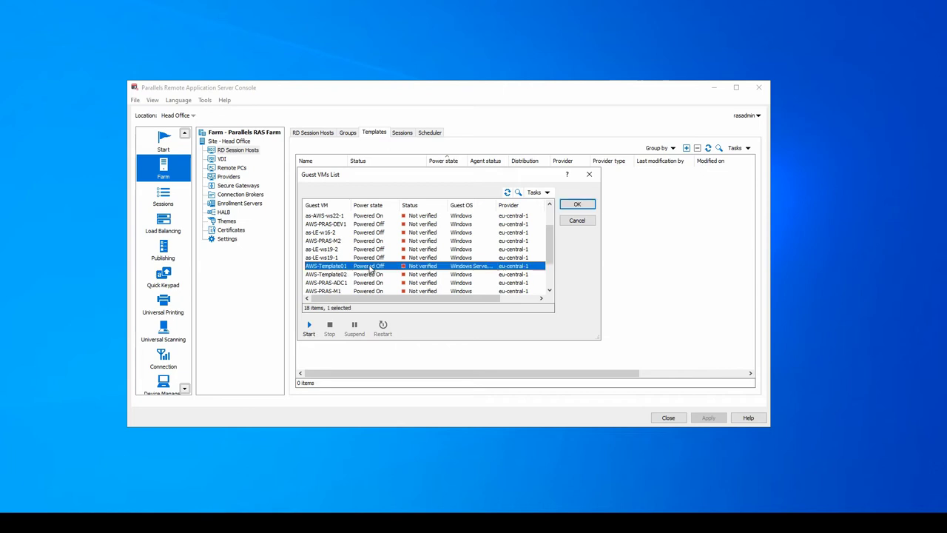
{"action": "left_click", "coordinate": [575, 206]}
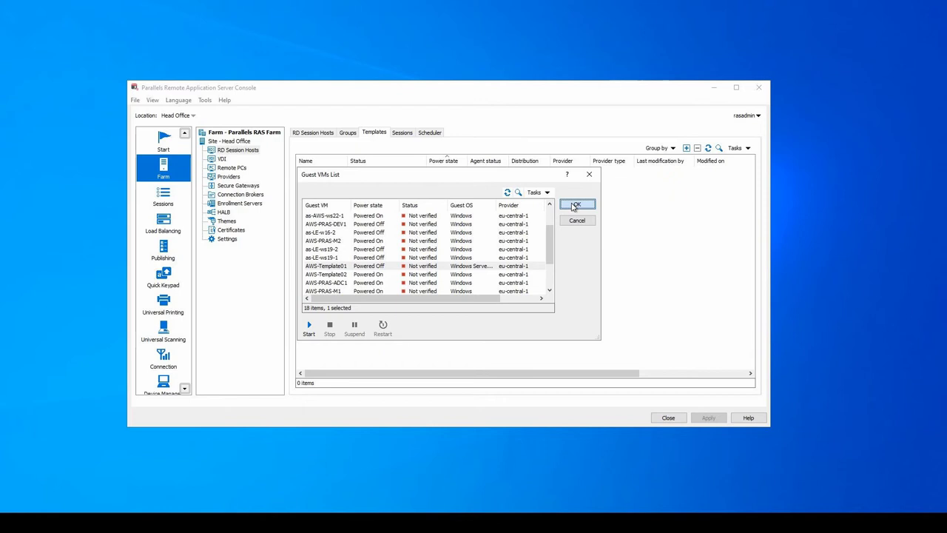
{"action": "left_click", "coordinate": [575, 206]}
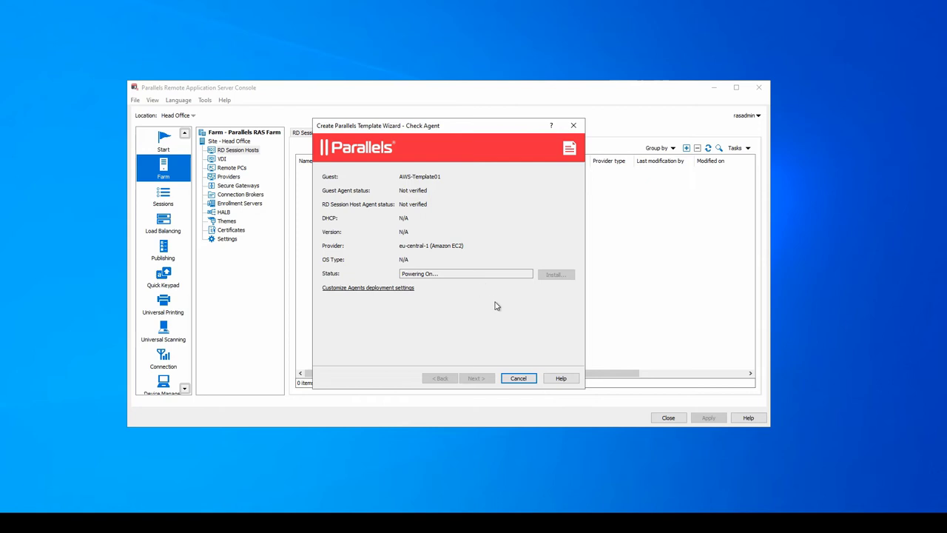
Step: Open and cancel the agent deployment settings, then continue once both agents verify OK
{"action": "left_click", "coordinate": [382, 289]}
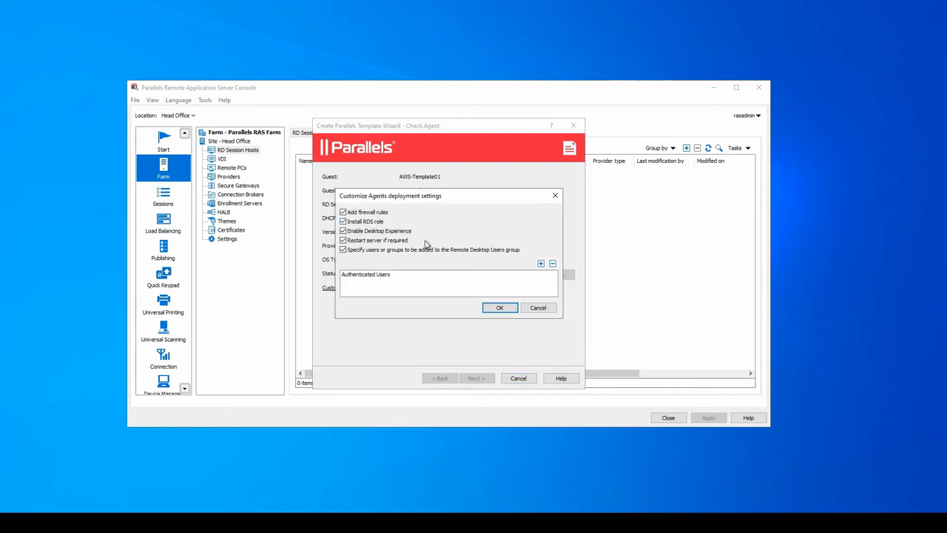
{"action": "left_click", "coordinate": [538, 308]}
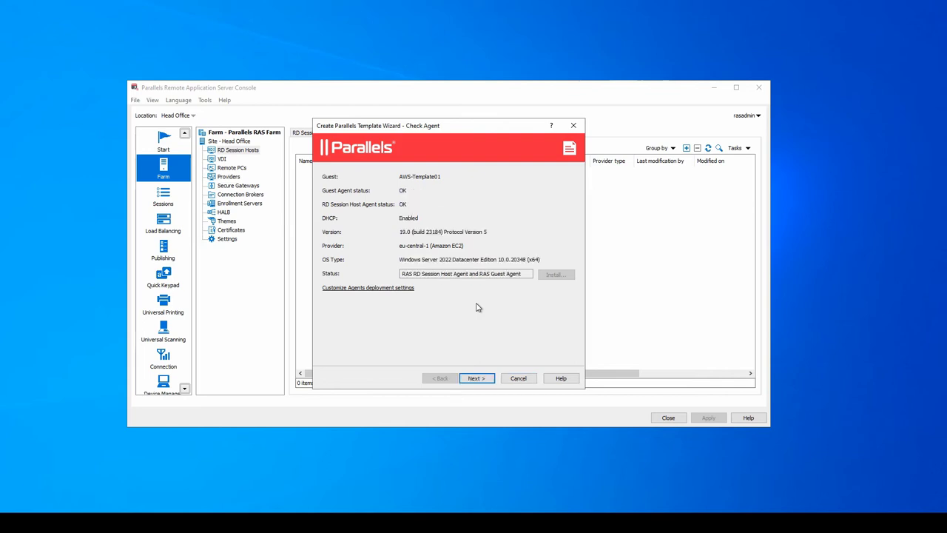
{"action": "left_click", "coordinate": [478, 378]}
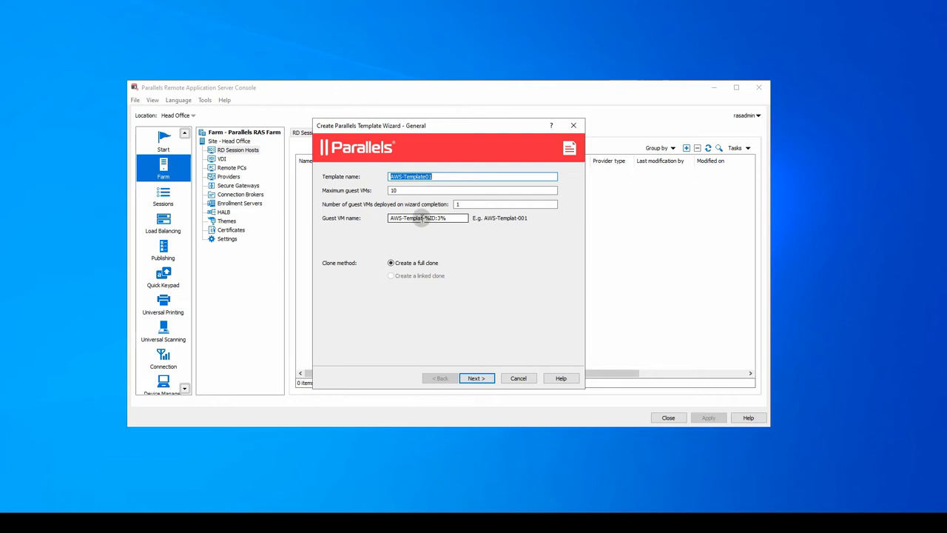
Step: Rename guest VMs to AWS-Clone-%ID:2% and change Maximum guest VMs from 10 to 2
{"action": "left_click_drag", "start_coordinate": [422, 219], "coordinate": [404, 219]}
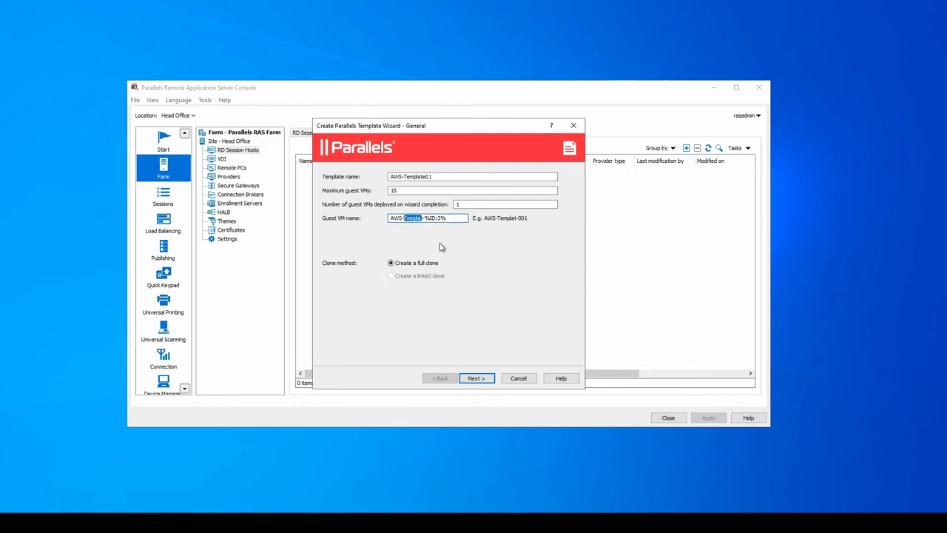
{"action": "type", "text": "Clone"}
{"action": "key", "text": "Delete"}
{"action": "type", "text": "2"}
{"action": "left_click_drag", "start_coordinate": [388, 190], "coordinate": [431, 191]}
{"action": "type", "text": "2"}
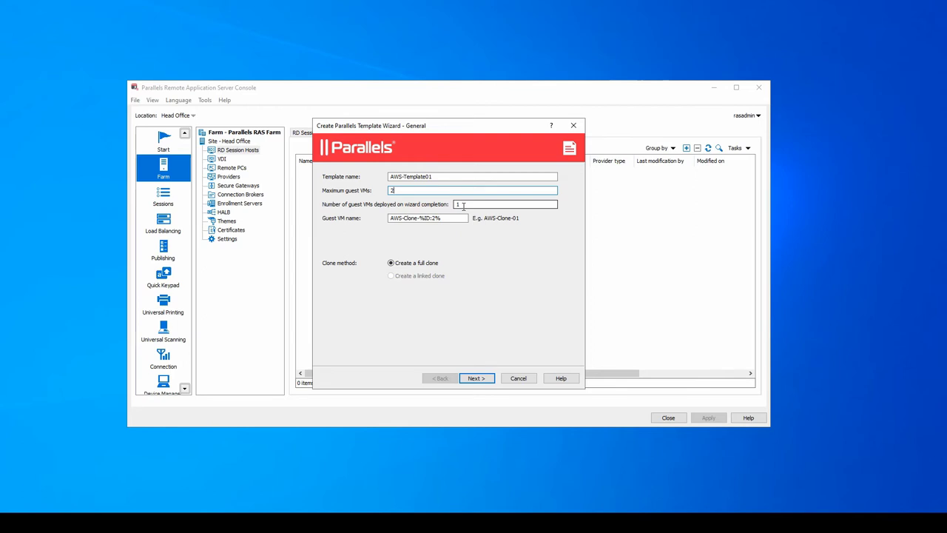
{"action": "left_click", "coordinate": [477, 378]}
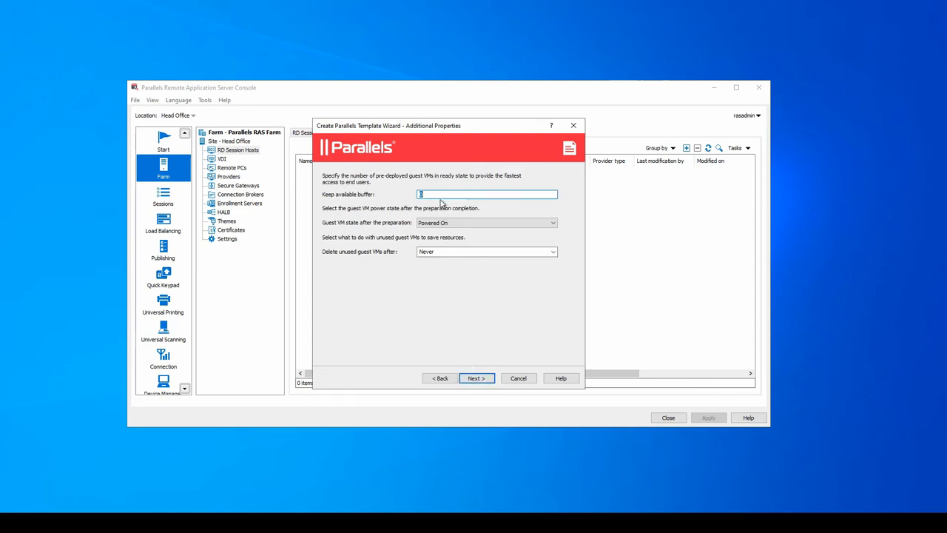
Step: Keep the default buffer and power settings and pick t2.small as the guest instance type
{"action": "left_click", "coordinate": [442, 194]}
{"action": "left_click", "coordinate": [475, 378]}
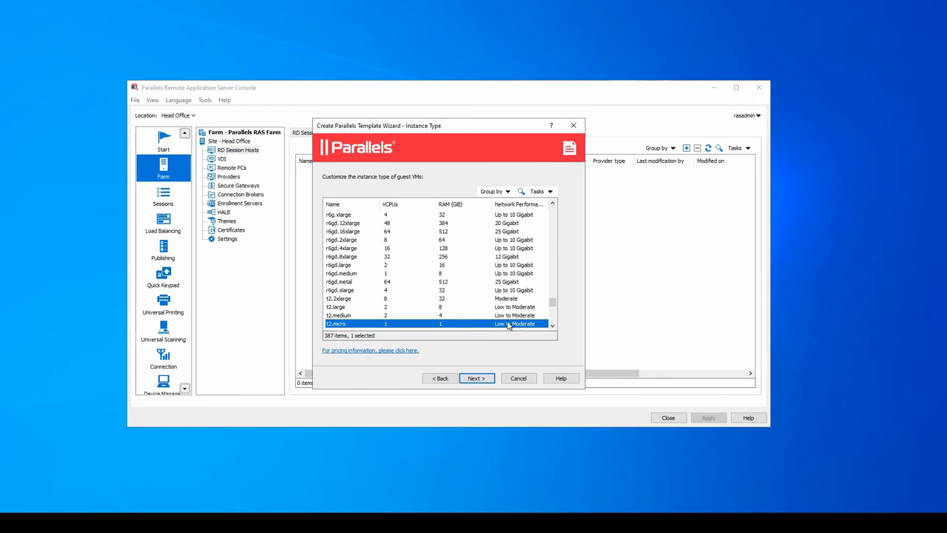
{"action": "left_click", "coordinate": [553, 329]}
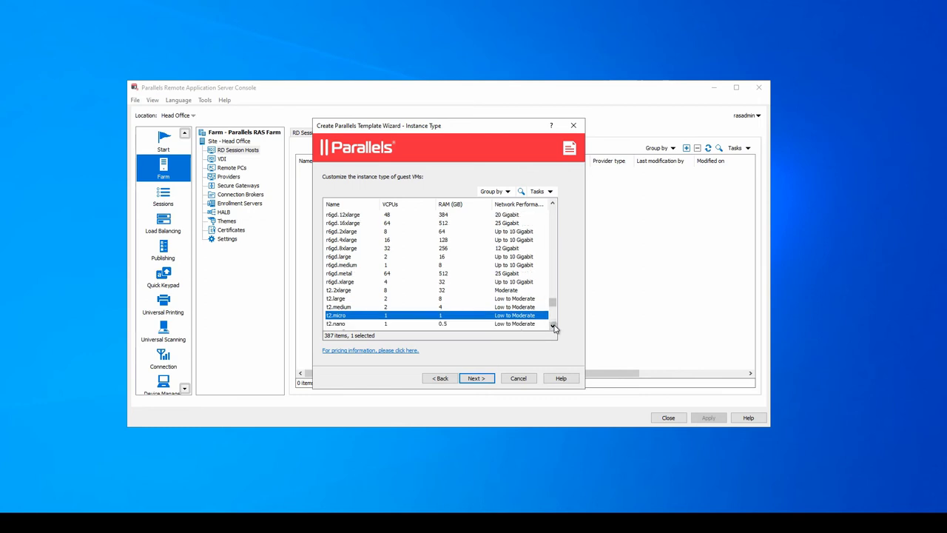
{"action": "left_click", "coordinate": [553, 329]}
{"action": "left_click", "coordinate": [554, 329]}
{"action": "left_click", "coordinate": [554, 328]}
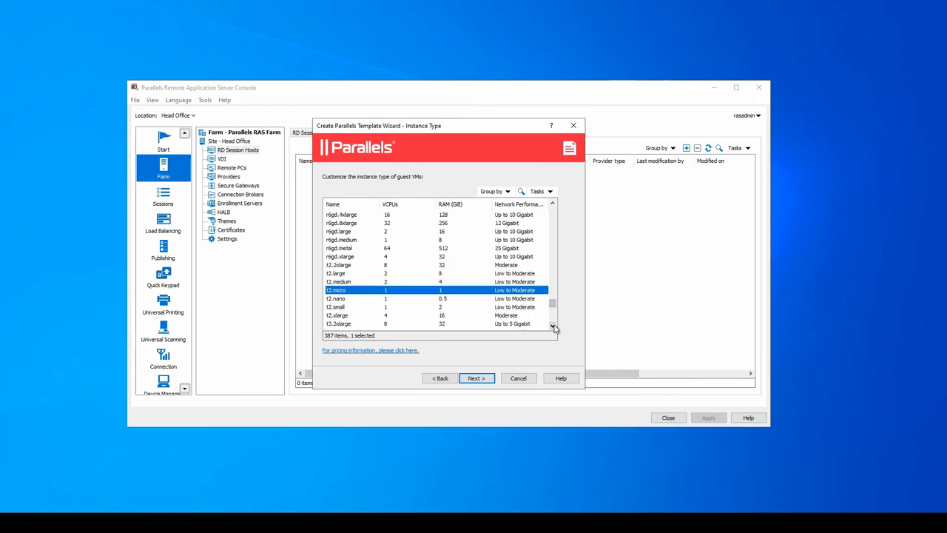
{"action": "left_click", "coordinate": [346, 307]}
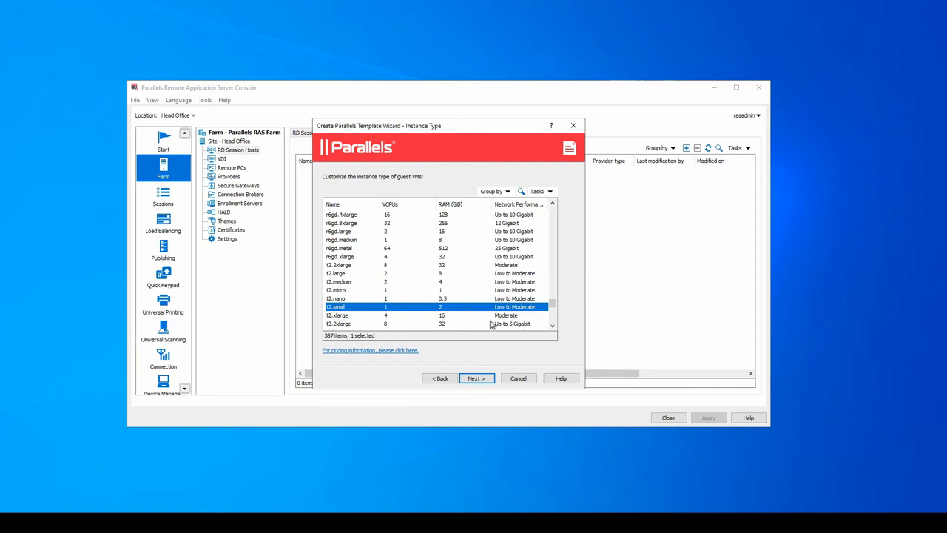
{"action": "left_click", "coordinate": [474, 378]}
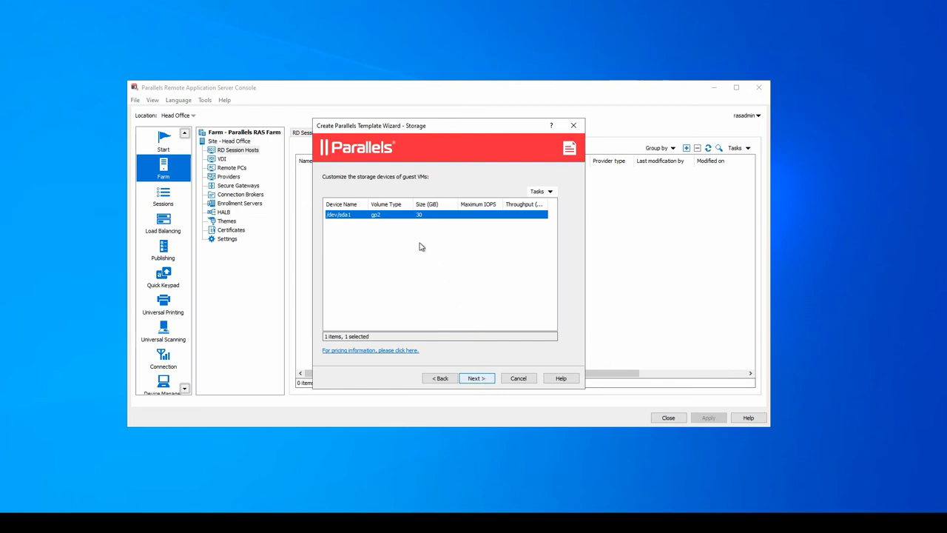
Step: Open the /dev/sda1 disk properties and try the io1 and io2 volume types
{"action": "left_click", "coordinate": [549, 191]}
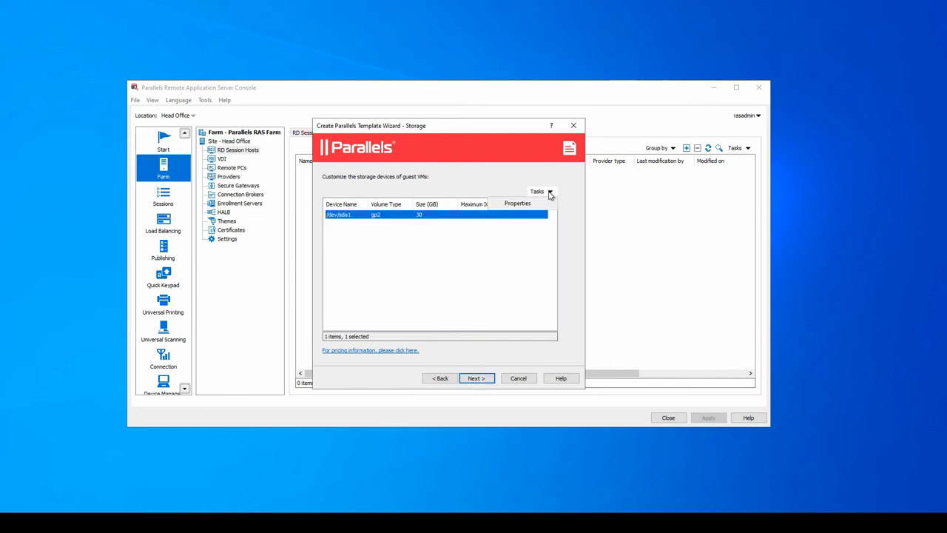
{"action": "left_click", "coordinate": [549, 192]}
{"action": "left_click", "coordinate": [550, 192]}
{"action": "left_click", "coordinate": [524, 210]}
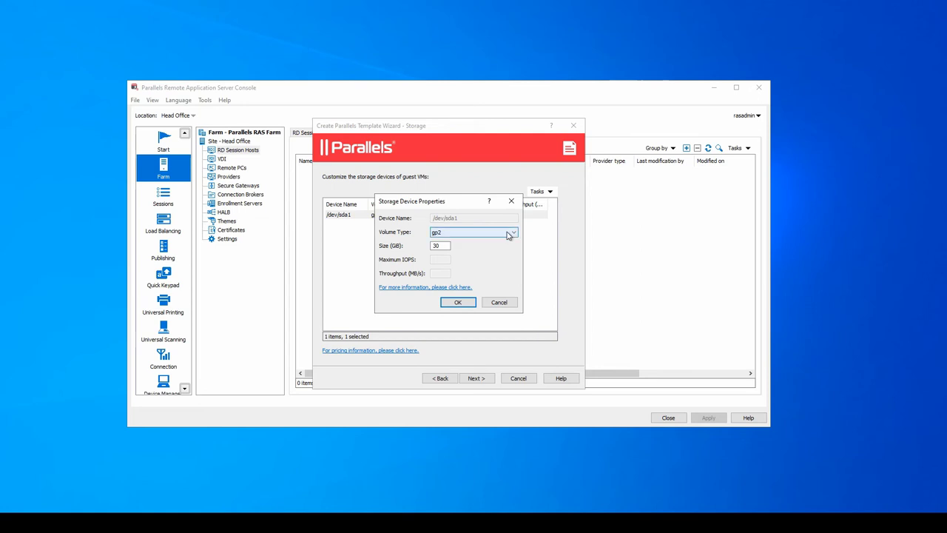
{"action": "left_click", "coordinate": [506, 236]}
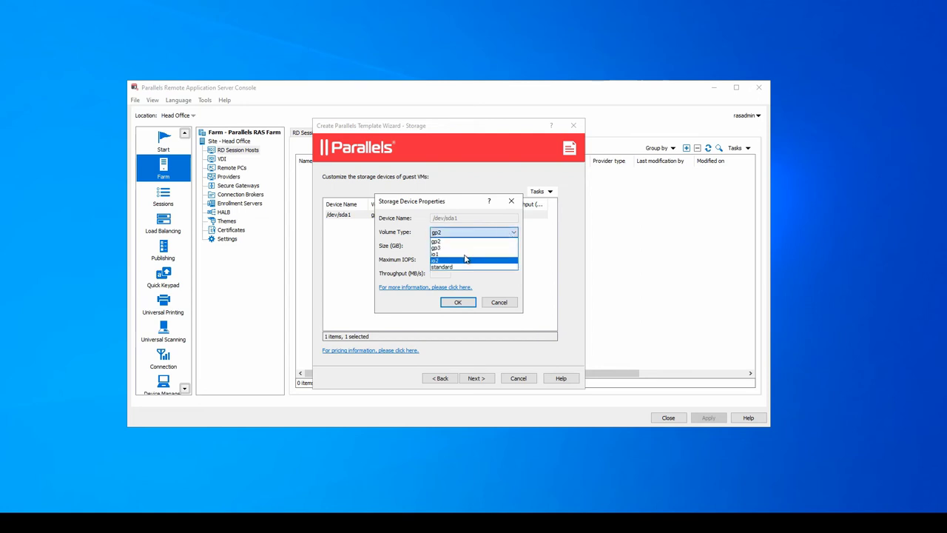
{"action": "left_click", "coordinate": [464, 254]}
{"action": "left_click", "coordinate": [441, 261]}
{"action": "left_click", "coordinate": [499, 235]}
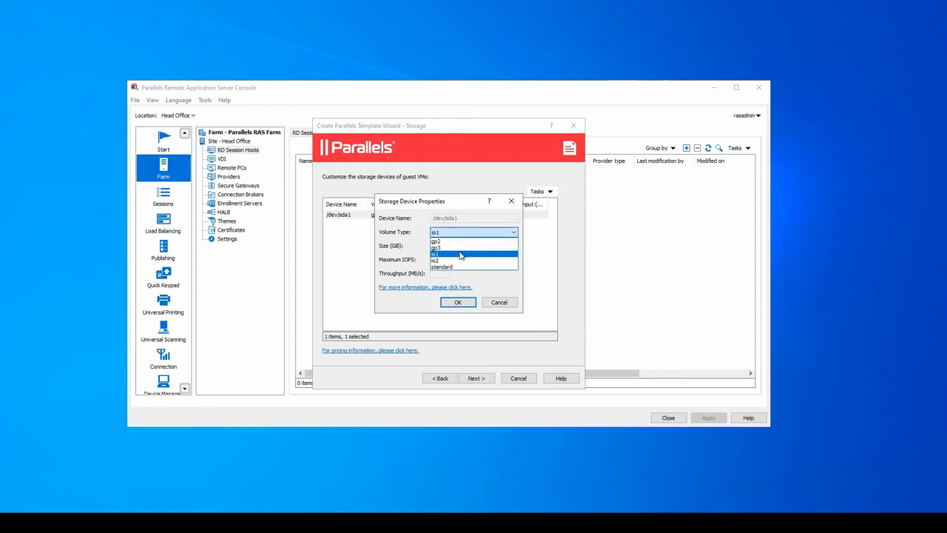
{"action": "left_click", "coordinate": [448, 261]}
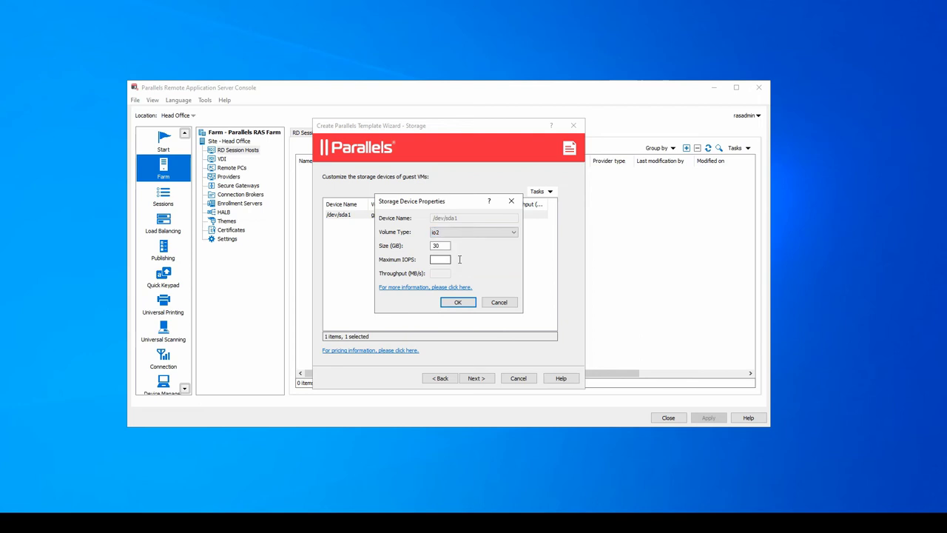
Step: Review gp3's throughput setting, then keep the disk as gp2 at 30 GB
{"action": "left_click", "coordinate": [477, 235]}
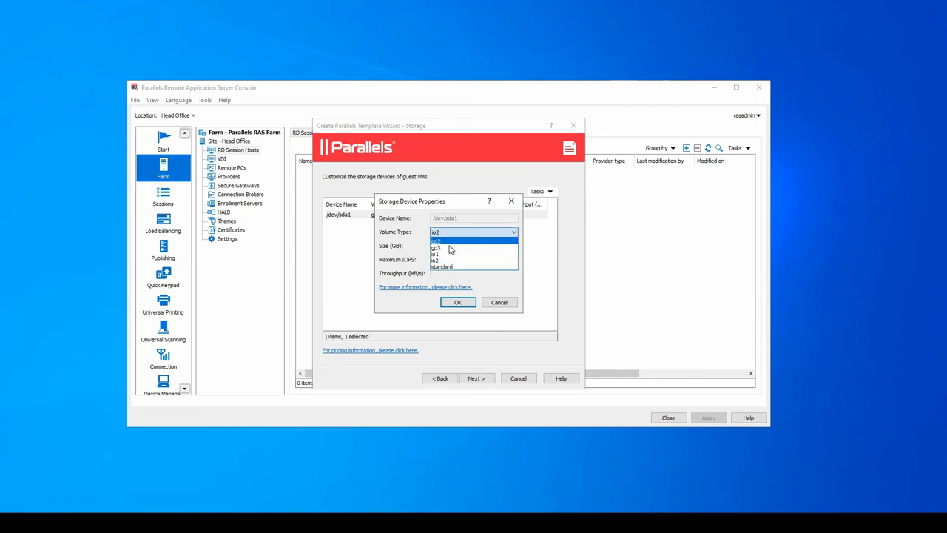
{"action": "left_click", "coordinate": [449, 248]}
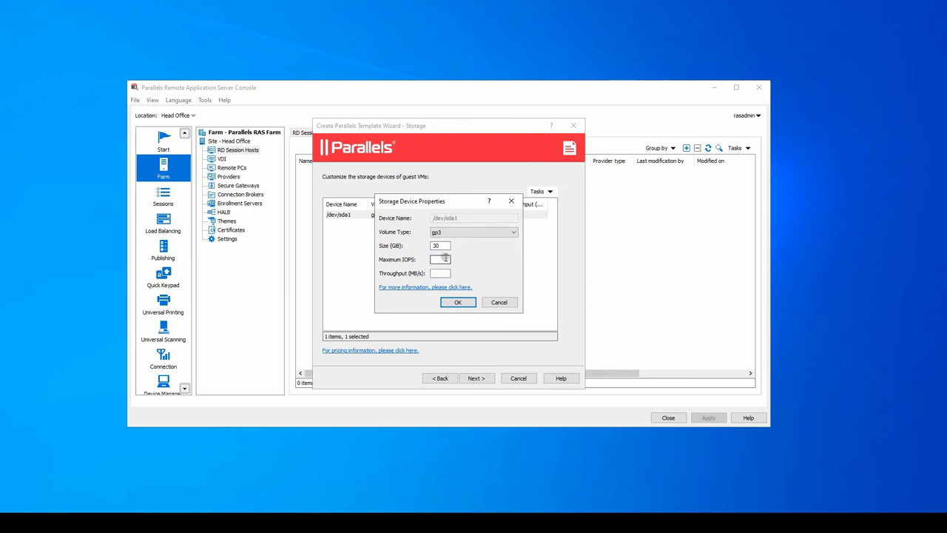
{"action": "left_click", "coordinate": [444, 273]}
{"action": "left_click", "coordinate": [477, 236]}
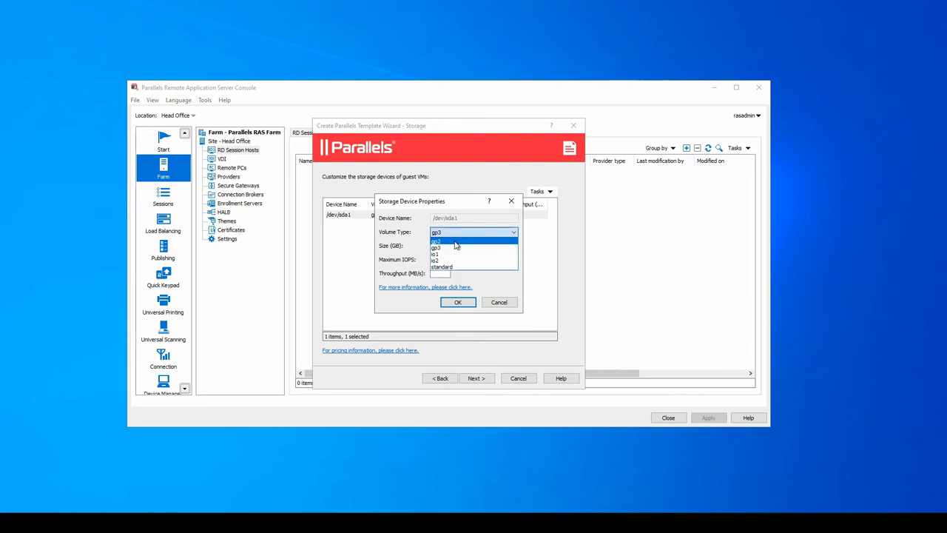
{"action": "left_click", "coordinate": [491, 242]}
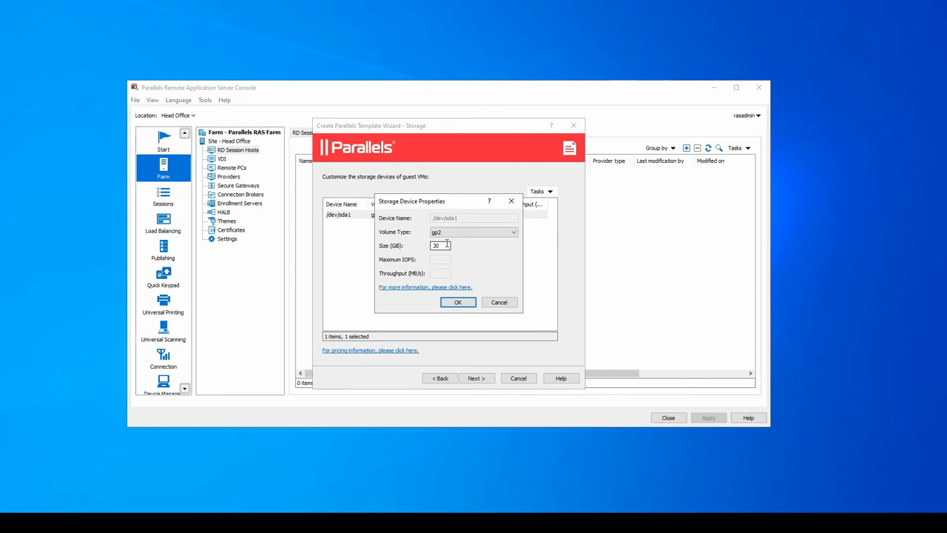
{"action": "left_click", "coordinate": [467, 303]}
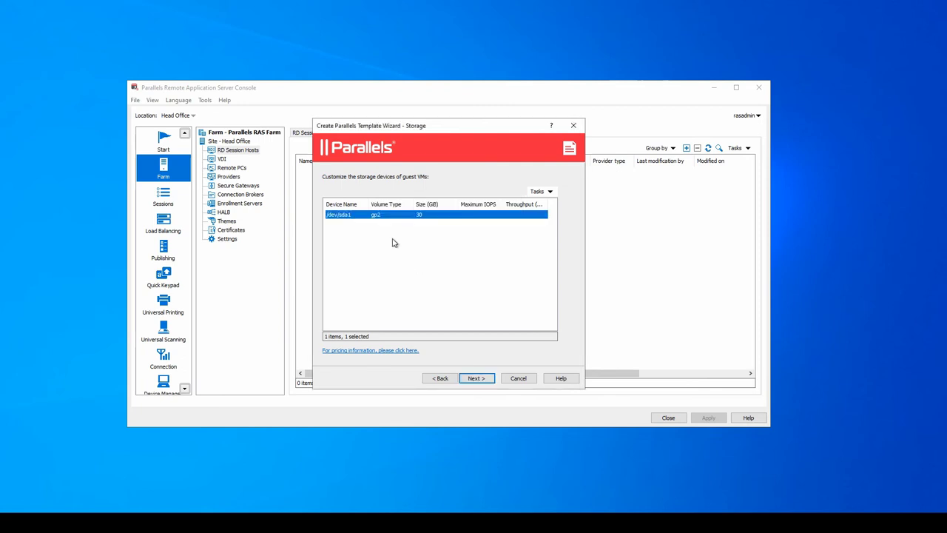
{"action": "left_click", "coordinate": [480, 379]}
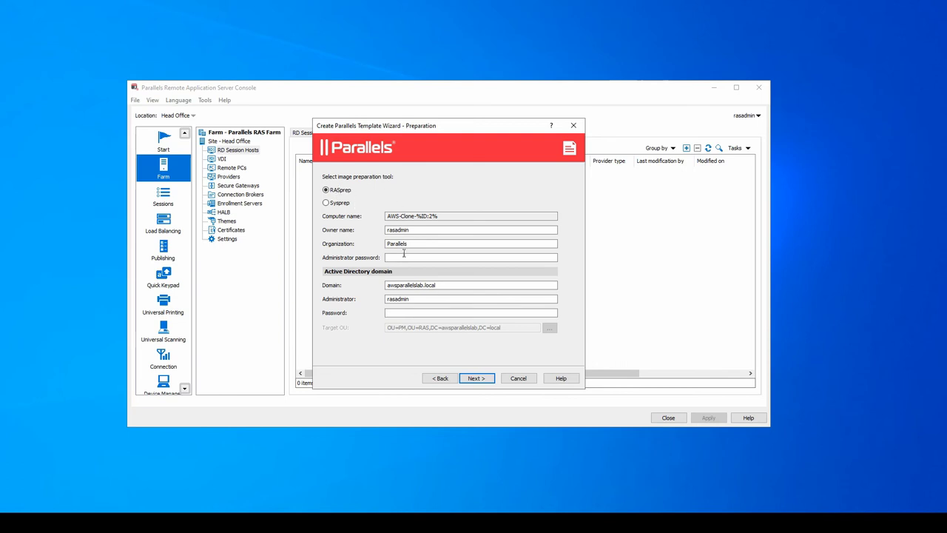
Step: Enter the domain administrator's password for image preparation
{"action": "left_click", "coordinate": [404, 256]}
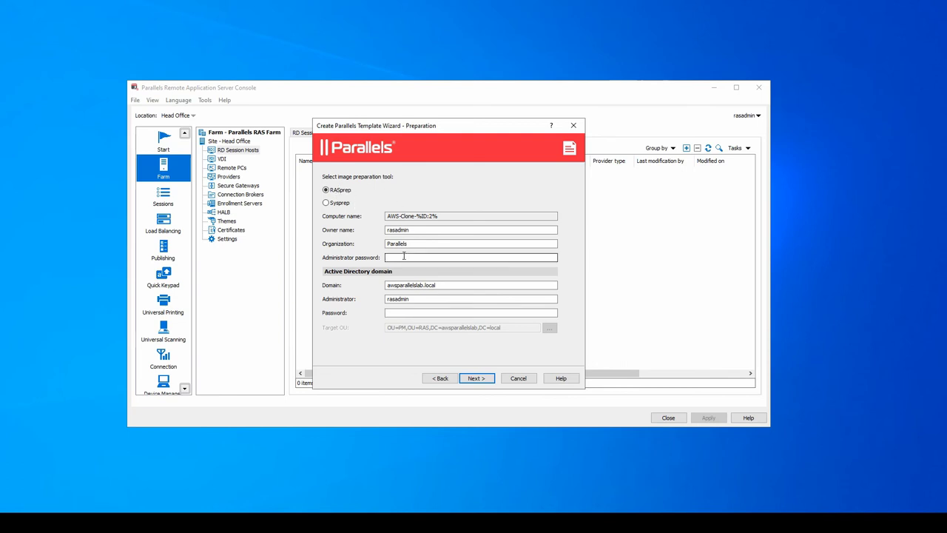
{"action": "left_click", "coordinate": [415, 245]}
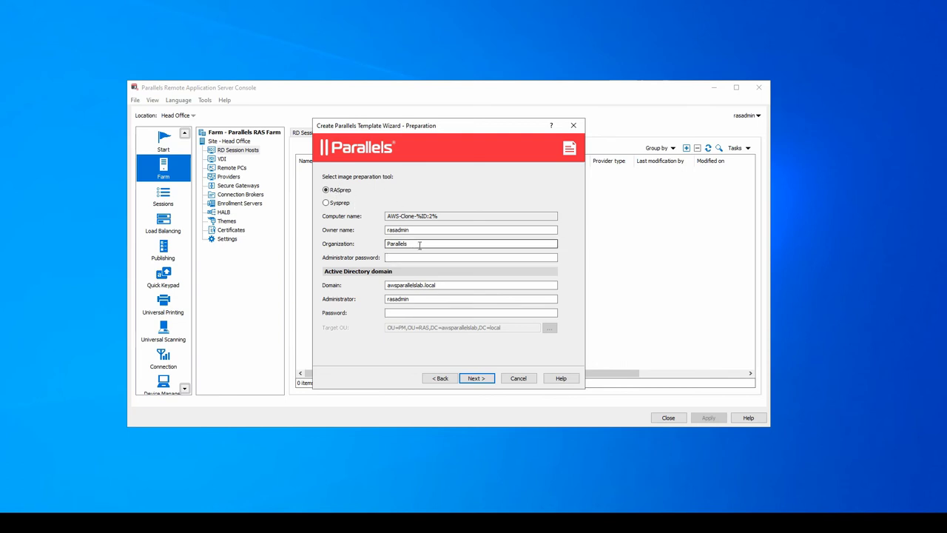
{"action": "left_click", "coordinate": [393, 258]}
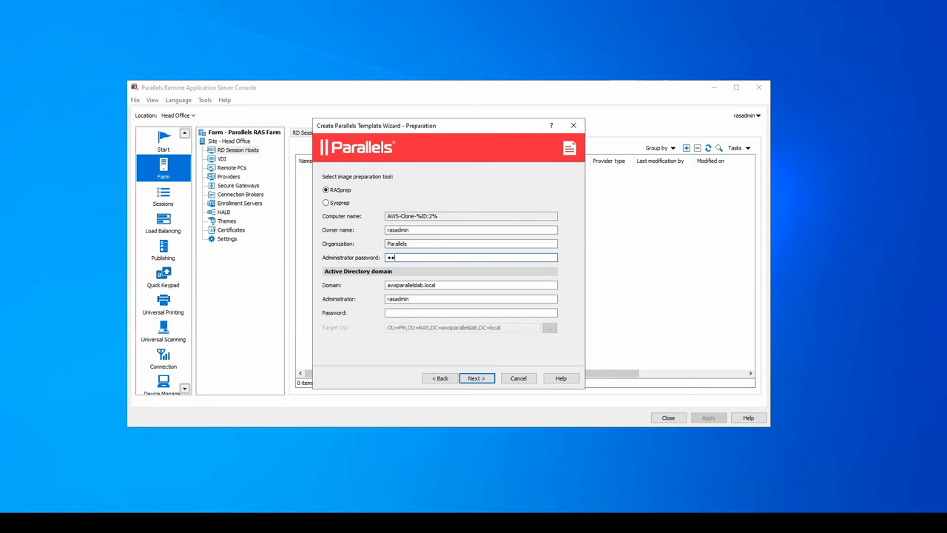
{"action": "left_click", "coordinate": [476, 312]}
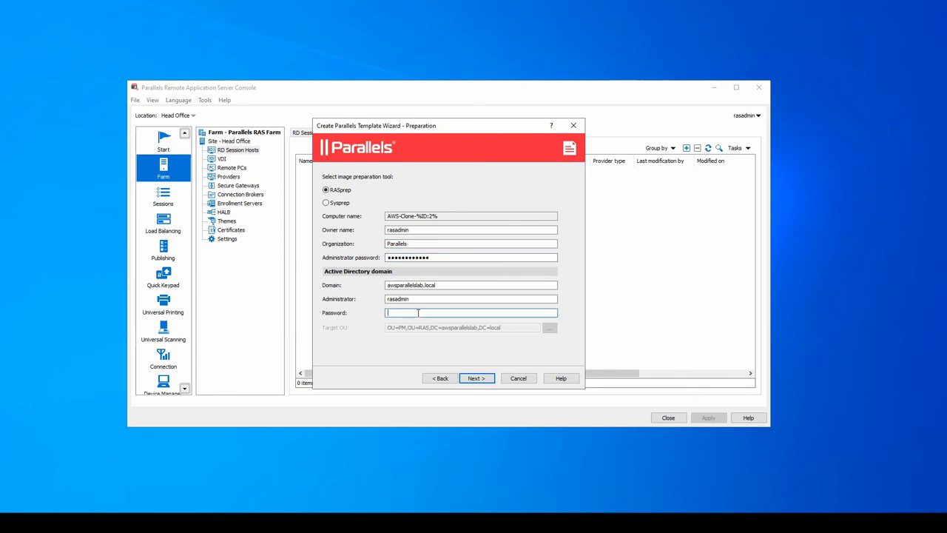
{"action": "type", "text": "*******"}
Step: Set the clones' target OU to OU=PM,OU=RAS,DC=awsparallelslab,DC=local
{"action": "left_click", "coordinate": [550, 328]}
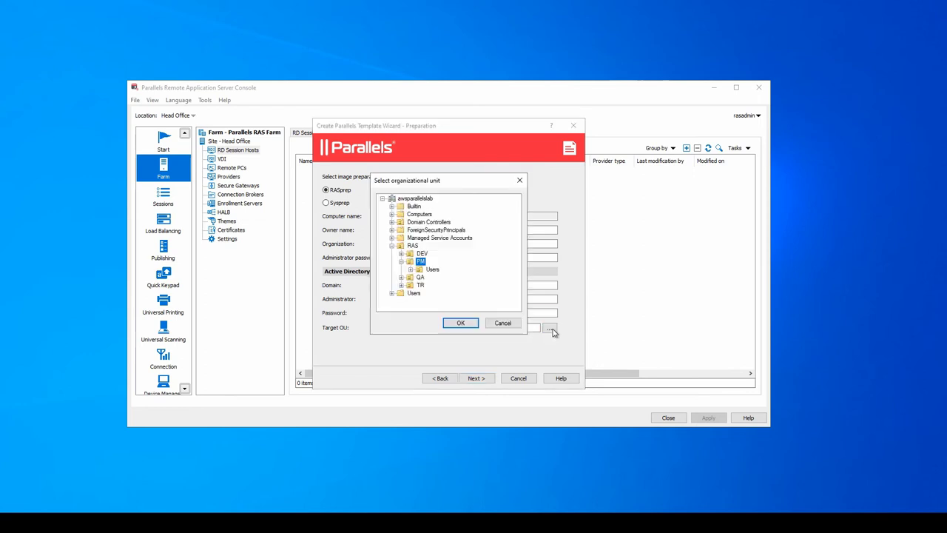
{"action": "left_click", "coordinate": [460, 323]}
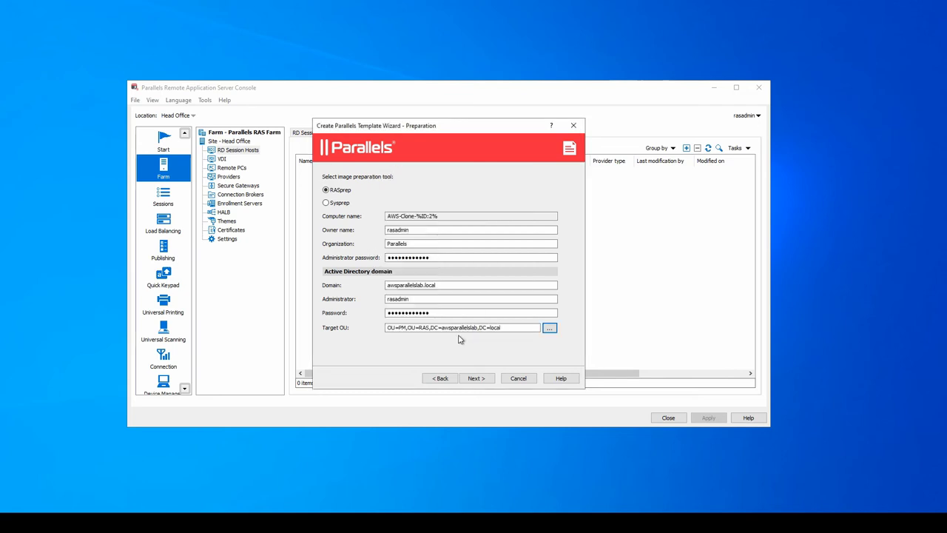
{"action": "left_click", "coordinate": [478, 378]}
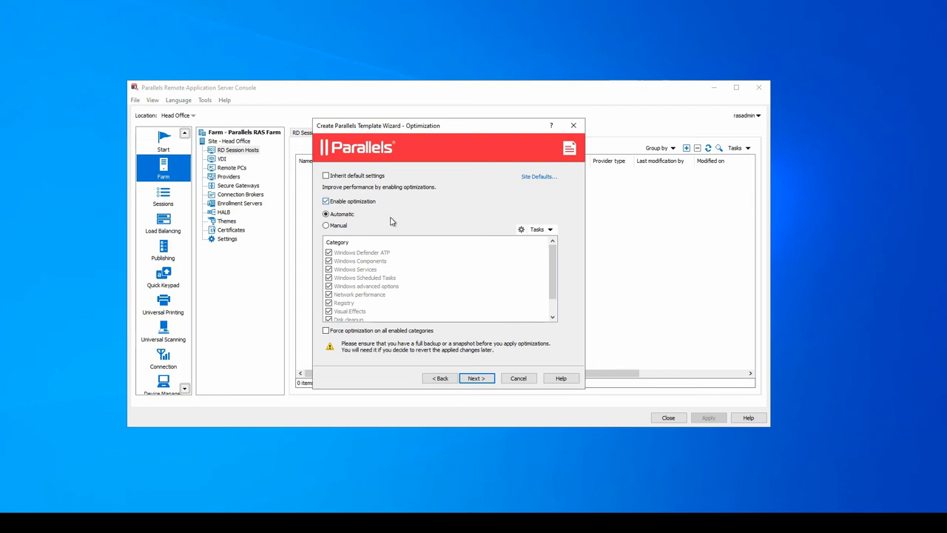
Step: Disable optimization, keep KMS licensing, finish AWS-Template01 and apply it
{"action": "left_click", "coordinate": [348, 200]}
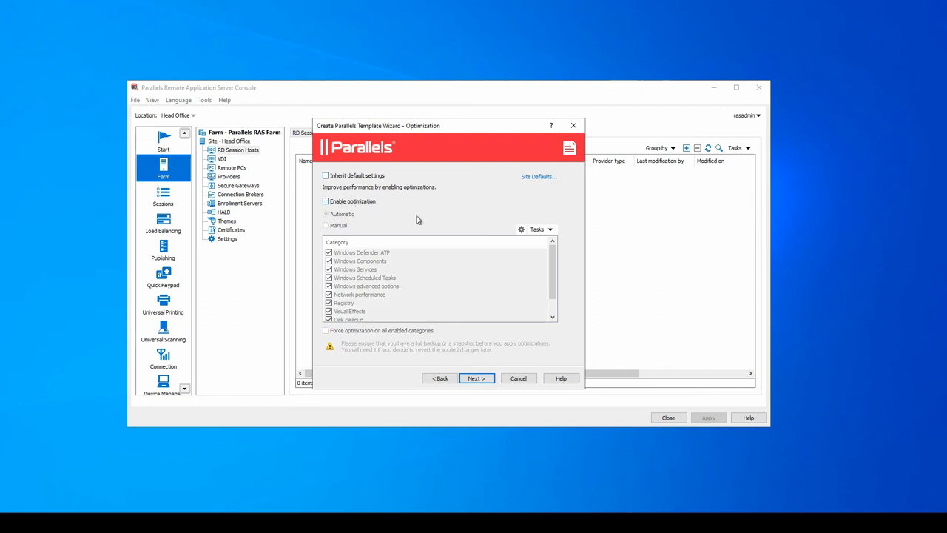
{"action": "left_click", "coordinate": [477, 379]}
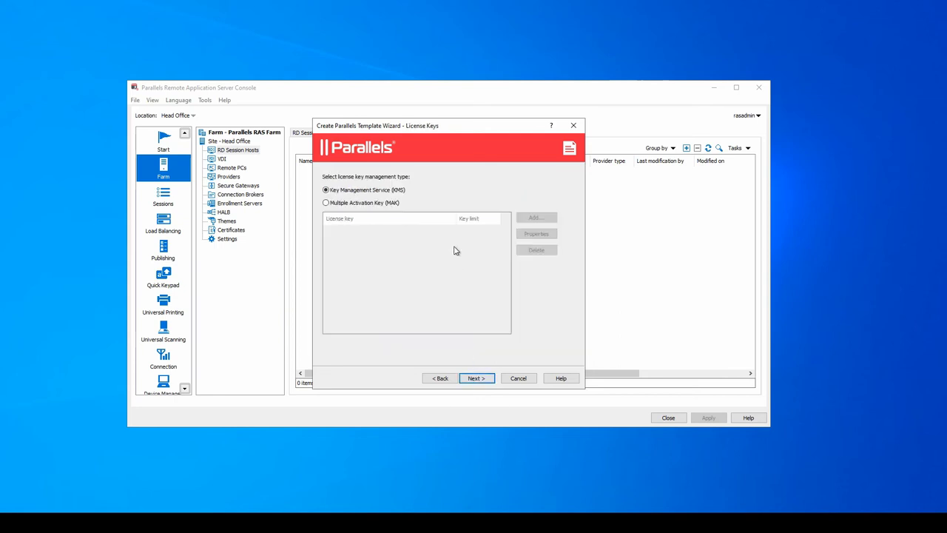
{"action": "left_click", "coordinate": [477, 378]}
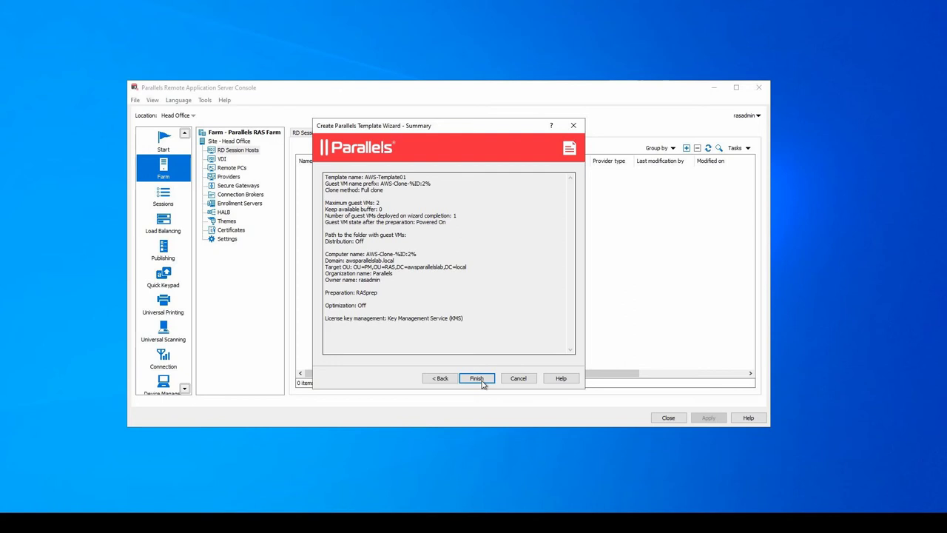
{"action": "left_click", "coordinate": [477, 378]}
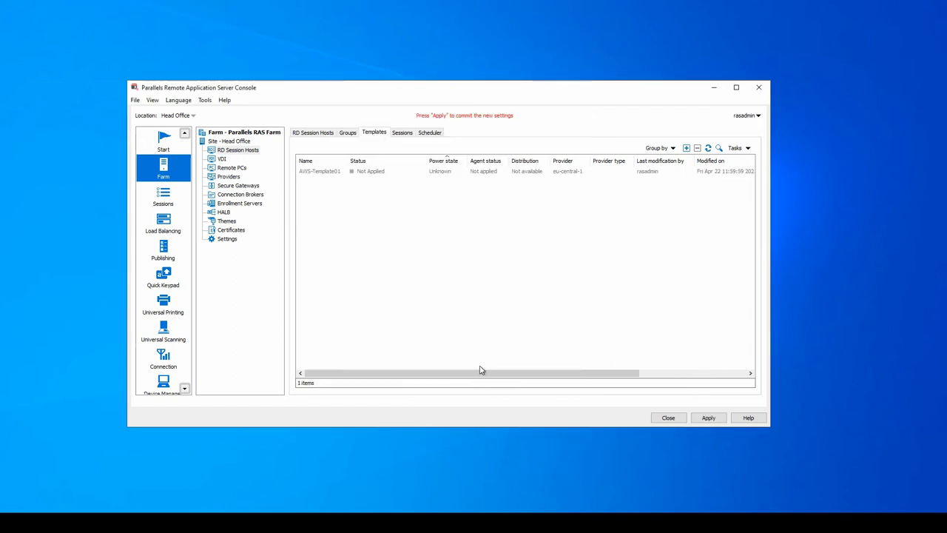
{"action": "left_click", "coordinate": [709, 418]}
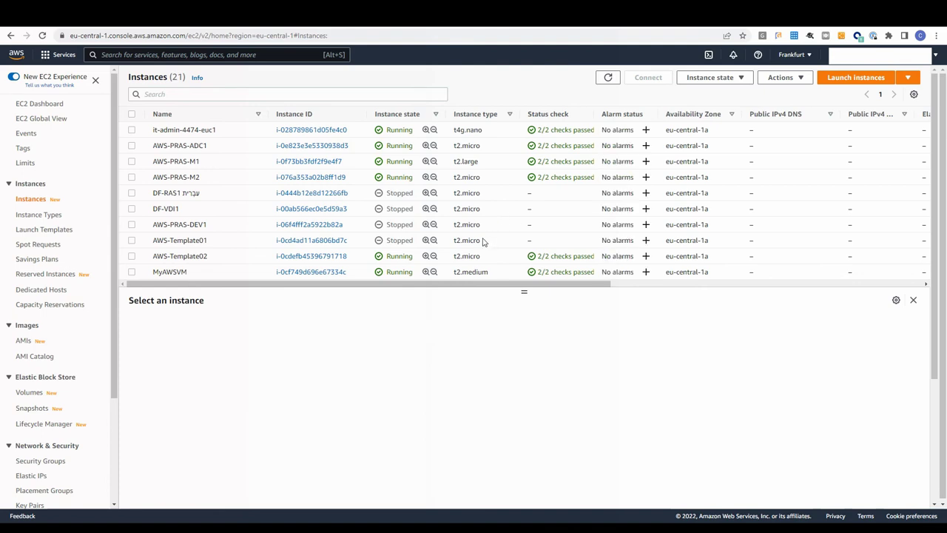
Step: Check AWS-Template01's tags and the details of its machine image (AMI)
{"action": "left_click", "coordinate": [489, 243]}
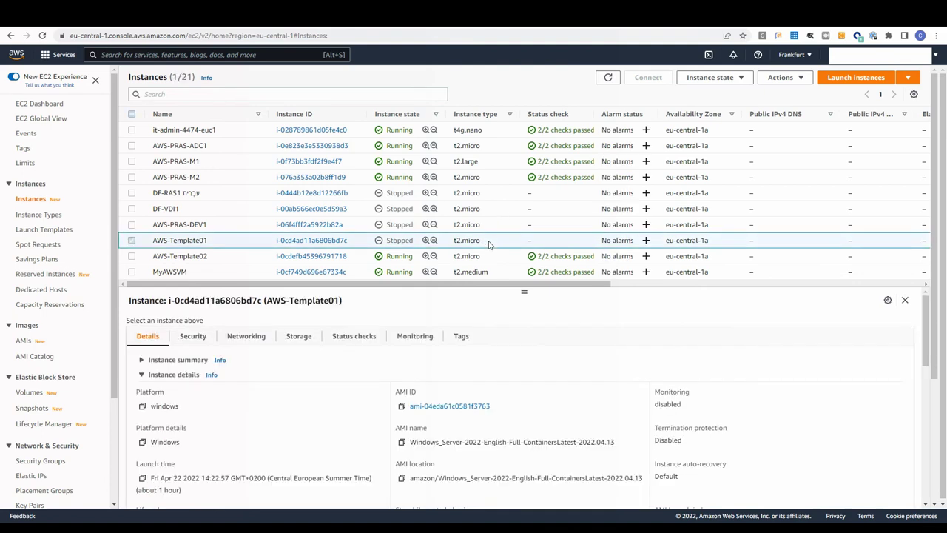
{"action": "left_click", "coordinate": [475, 344]}
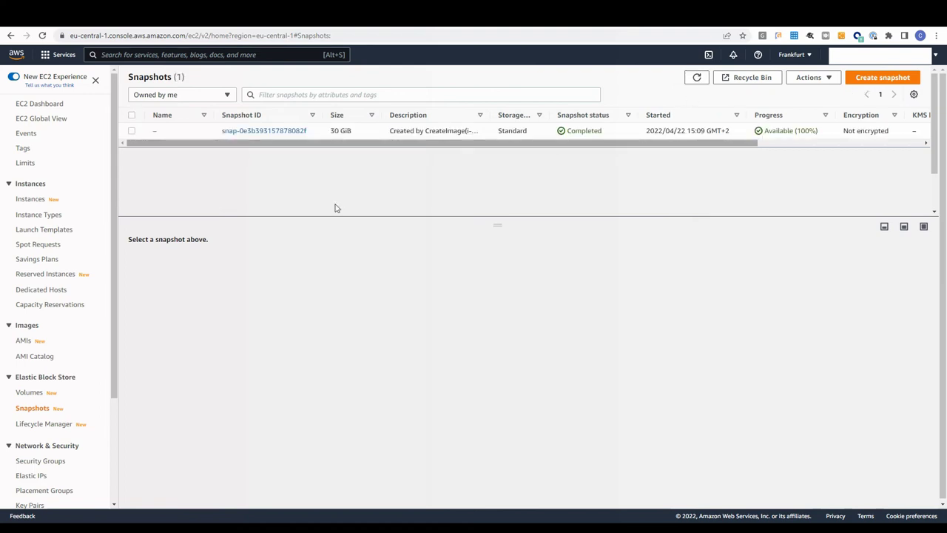
{"action": "left_click", "coordinate": [24, 339]}
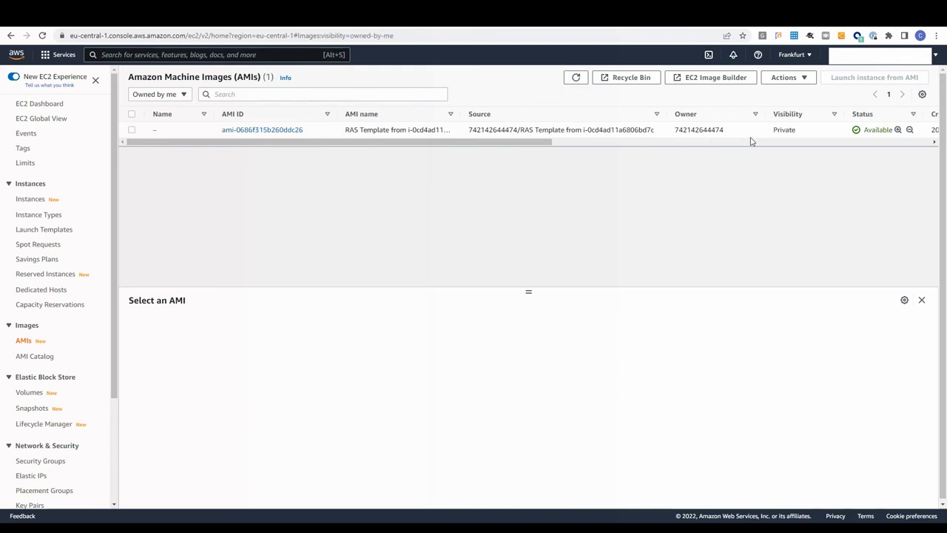
{"action": "left_click", "coordinate": [777, 142]}
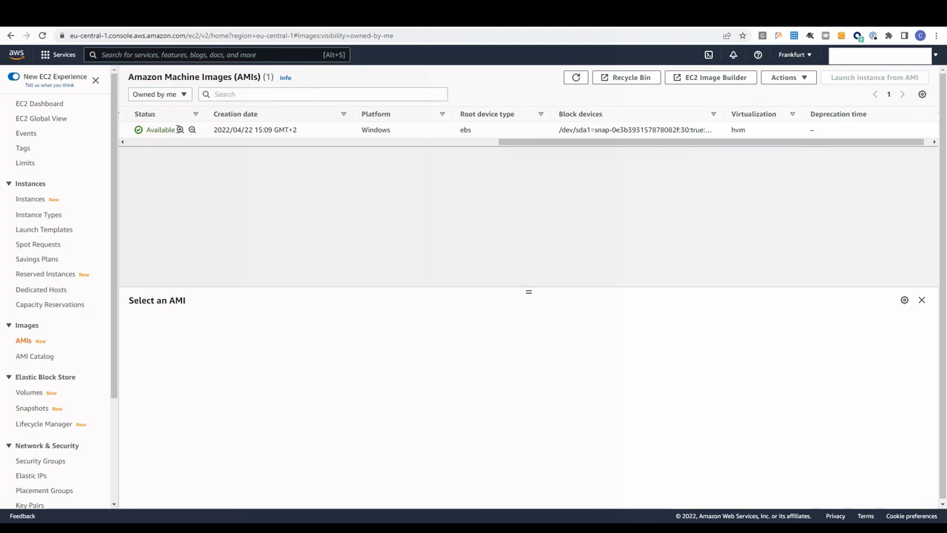
{"action": "left_click", "coordinate": [258, 136]}
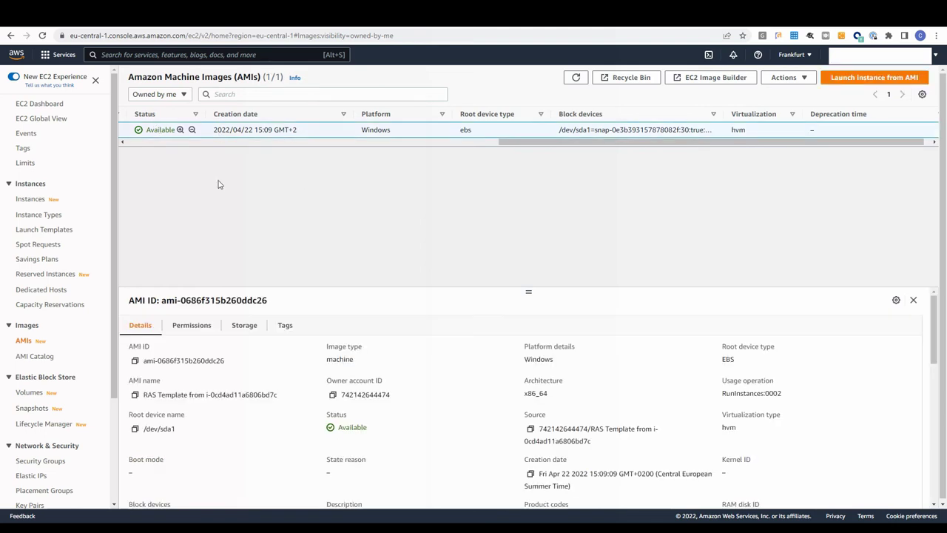
Step: Refresh the EC2 instances list and show the new AWS-clone01-001 instance's details
{"action": "left_click", "coordinate": [31, 200]}
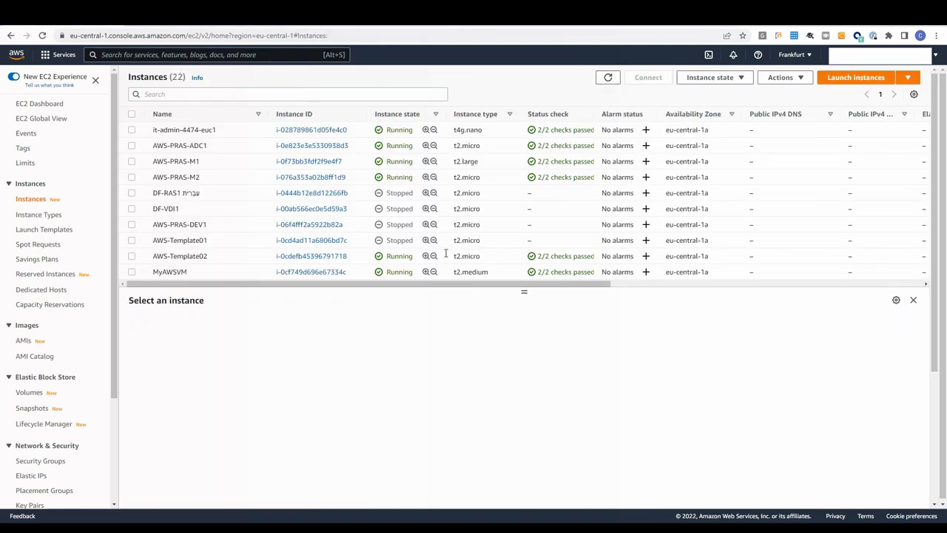
{"action": "left_click", "coordinate": [241, 245]}
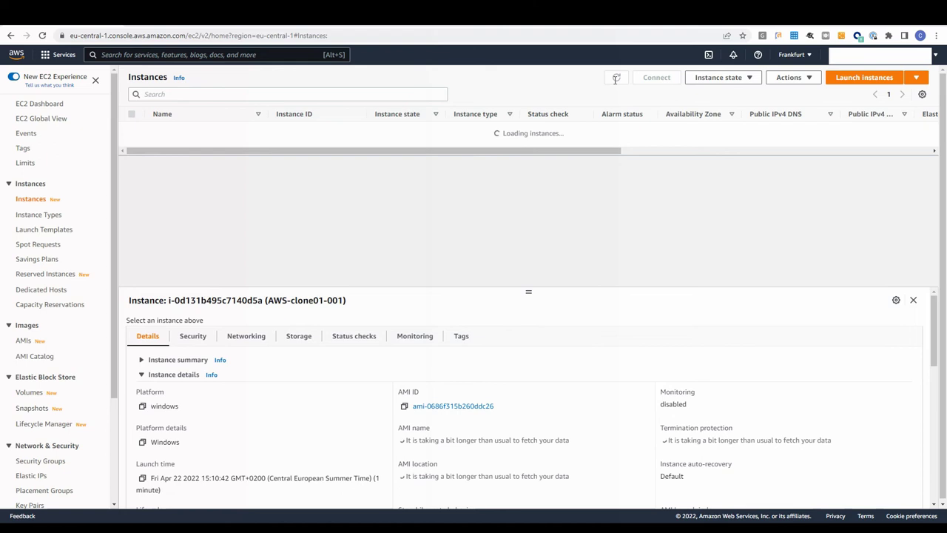
{"action": "left_click", "coordinate": [614, 80]}
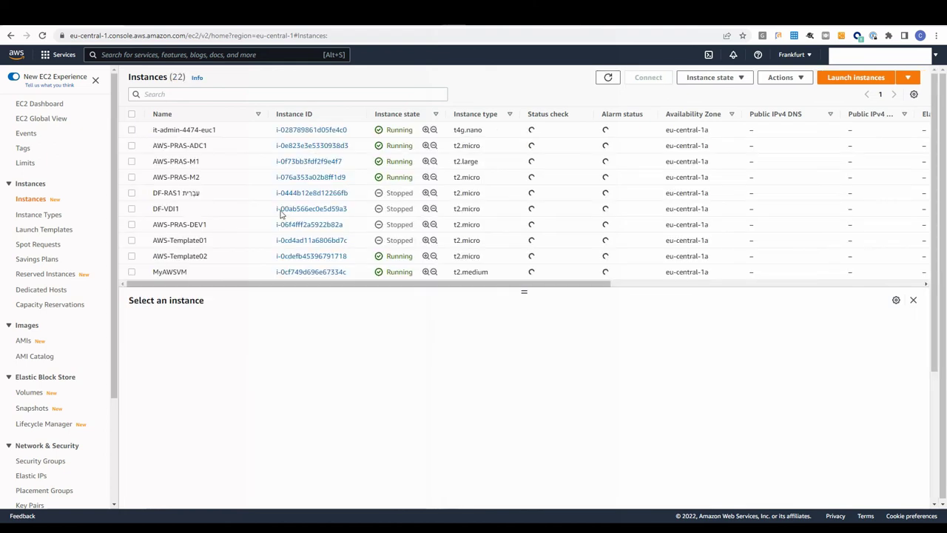
{"action": "scroll", "coordinate": [279, 216], "scroll_direction": "down", "scroll_amount": 1}
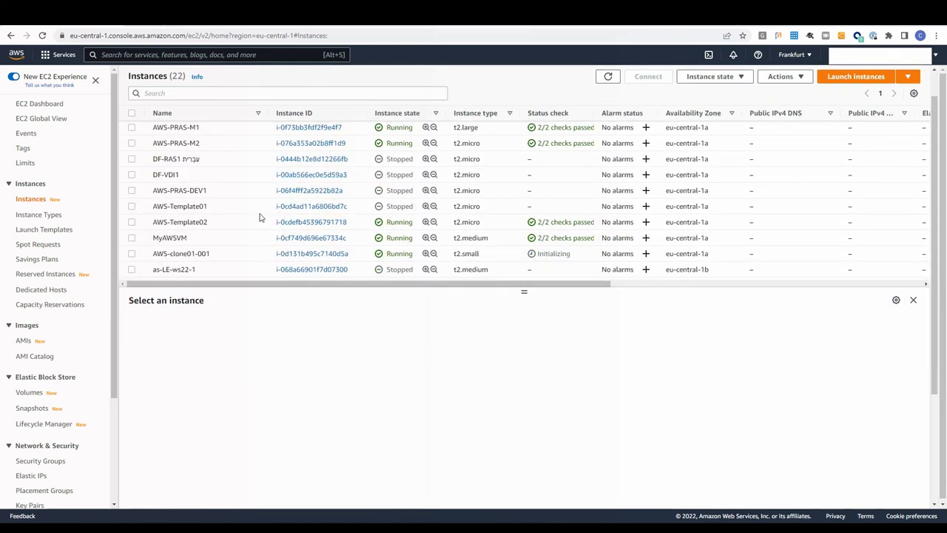
{"action": "scroll", "coordinate": [260, 216], "scroll_direction": "down", "scroll_amount": 1}
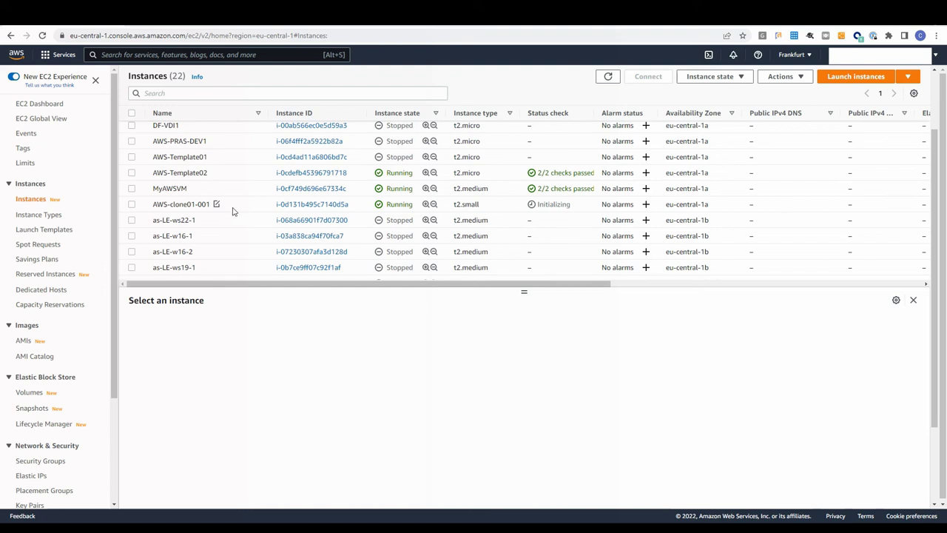
{"action": "left_click", "coordinate": [190, 211]}
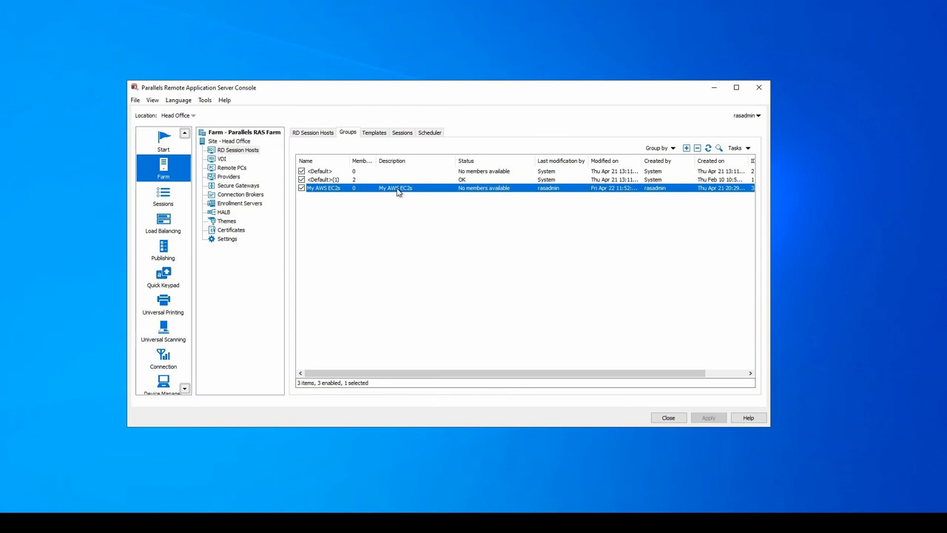
Step: Set My AWS EC2s to autoscale from AWS-Template01 and apply the change
{"action": "double_click", "coordinate": [398, 189]}
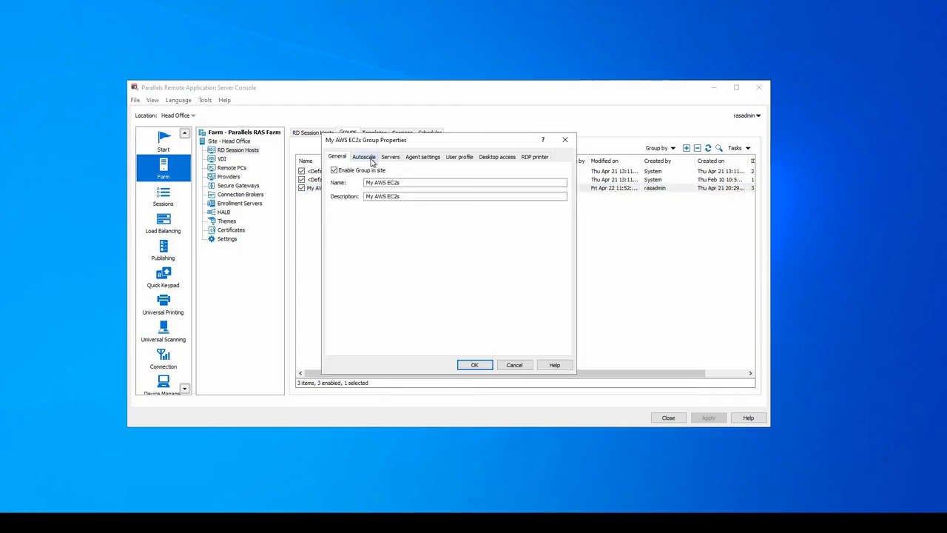
{"action": "left_click", "coordinate": [373, 158]}
{"action": "left_click", "coordinate": [391, 200]}
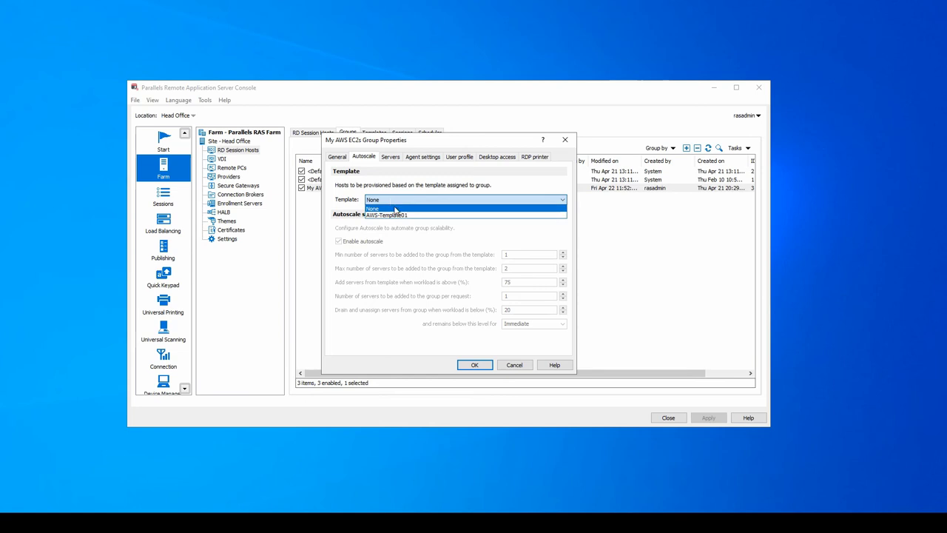
{"action": "left_click", "coordinate": [395, 215]}
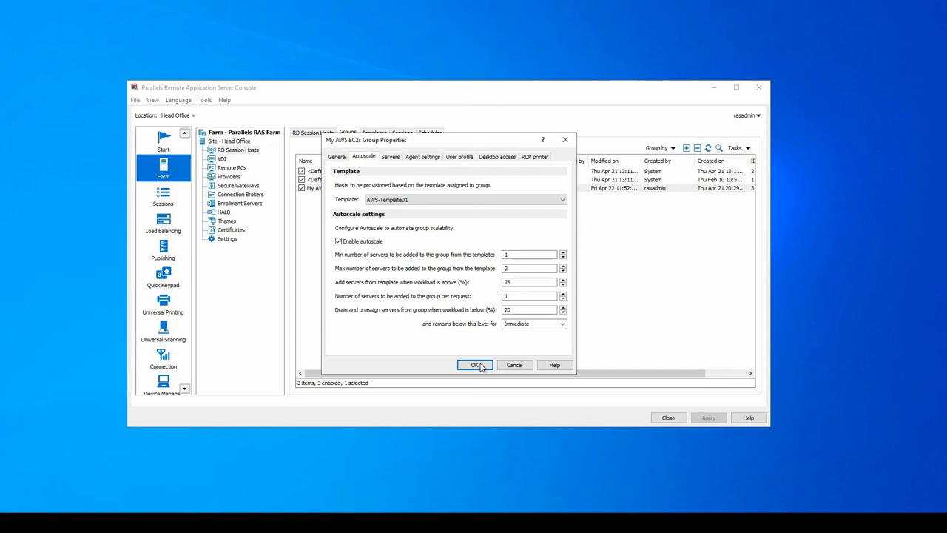
{"action": "left_click", "coordinate": [479, 365]}
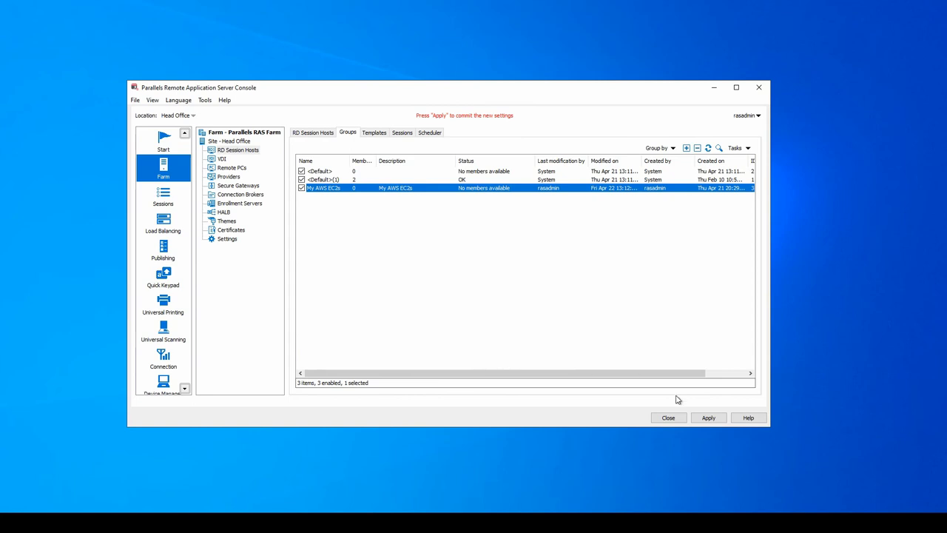
{"action": "left_click", "coordinate": [709, 417]}
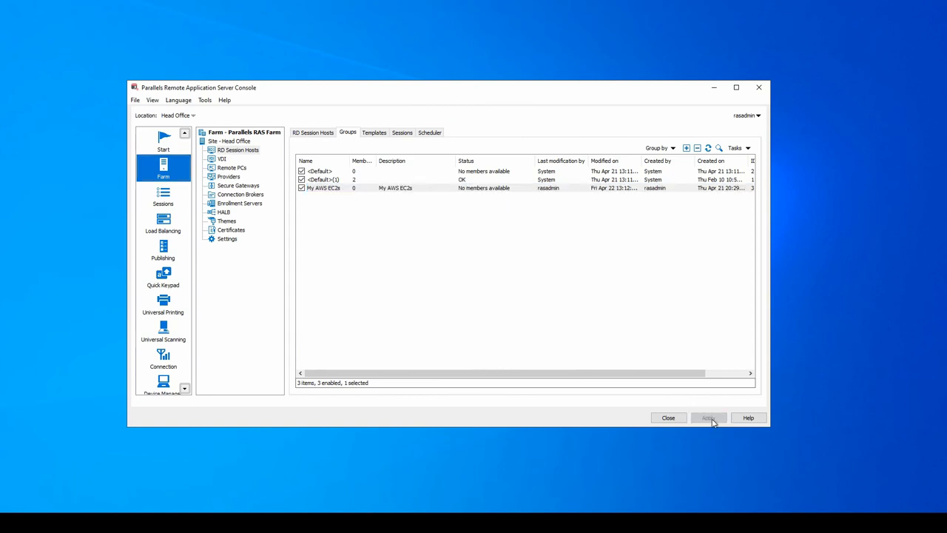
Step: Check AWS-Template01's guest VMs, refreshing the AWS-clone01-001 status
{"action": "left_click", "coordinate": [380, 133]}
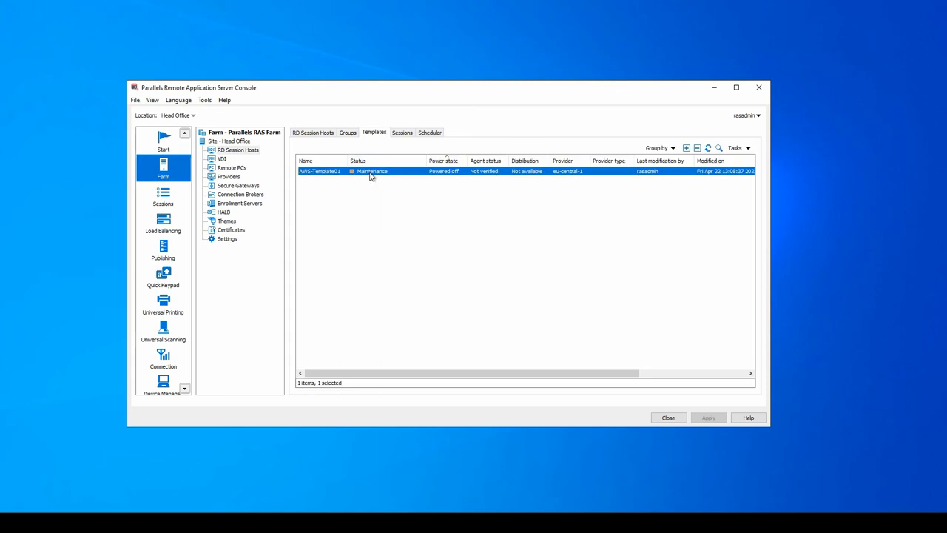
{"action": "right_click", "coordinate": [371, 176]}
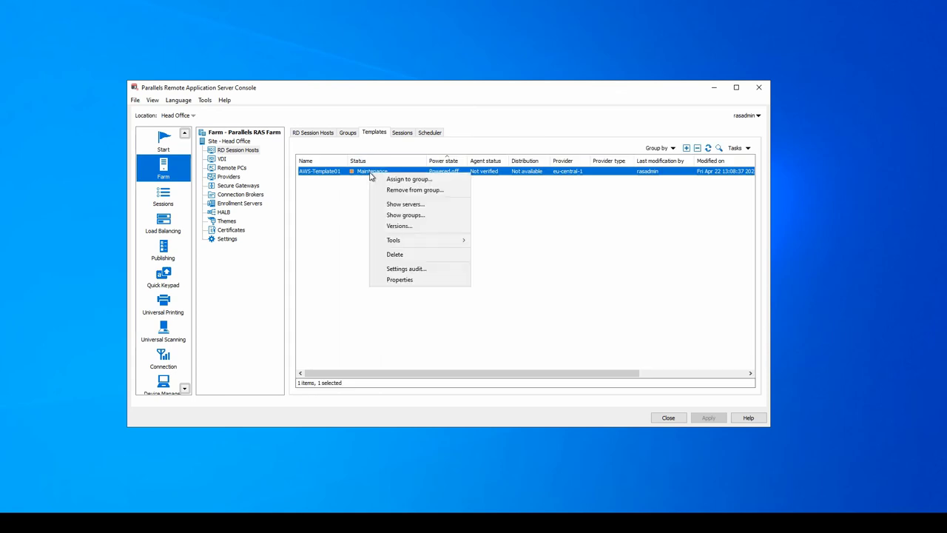
{"action": "left_click", "coordinate": [442, 208]}
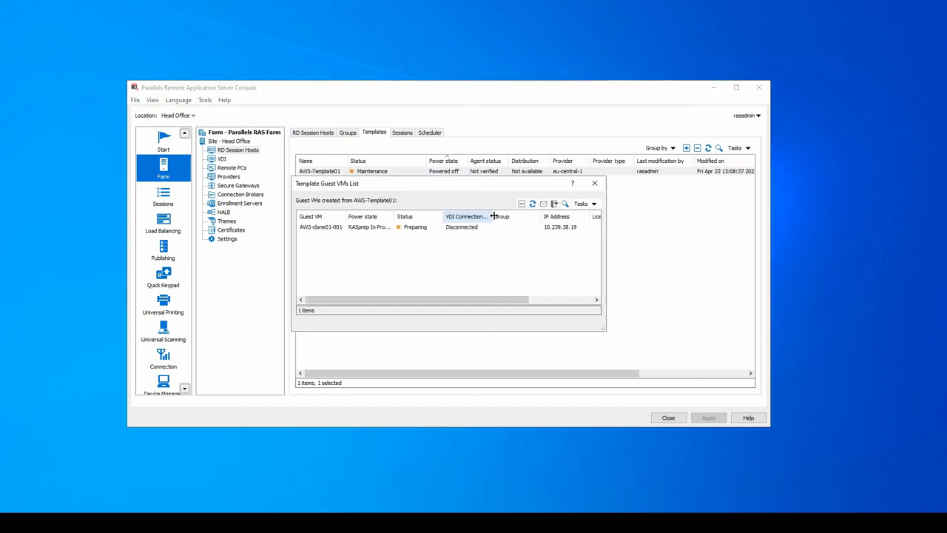
{"action": "left_click", "coordinate": [360, 228]}
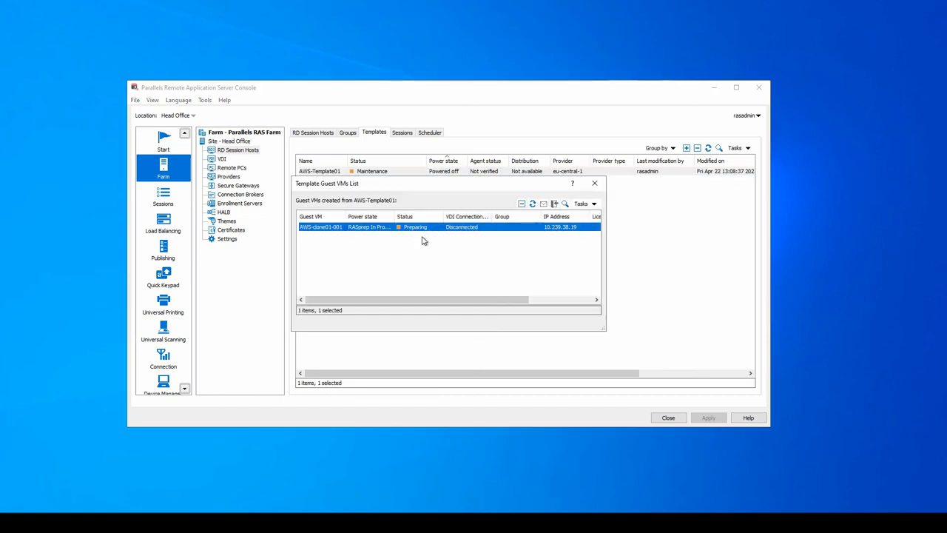
{"action": "left_click", "coordinate": [532, 204]}
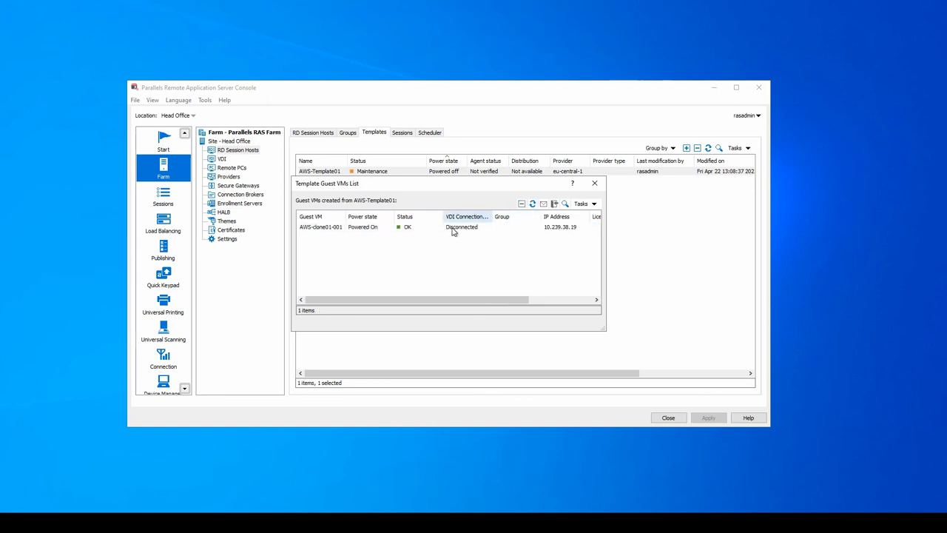
{"action": "left_click", "coordinate": [509, 229]}
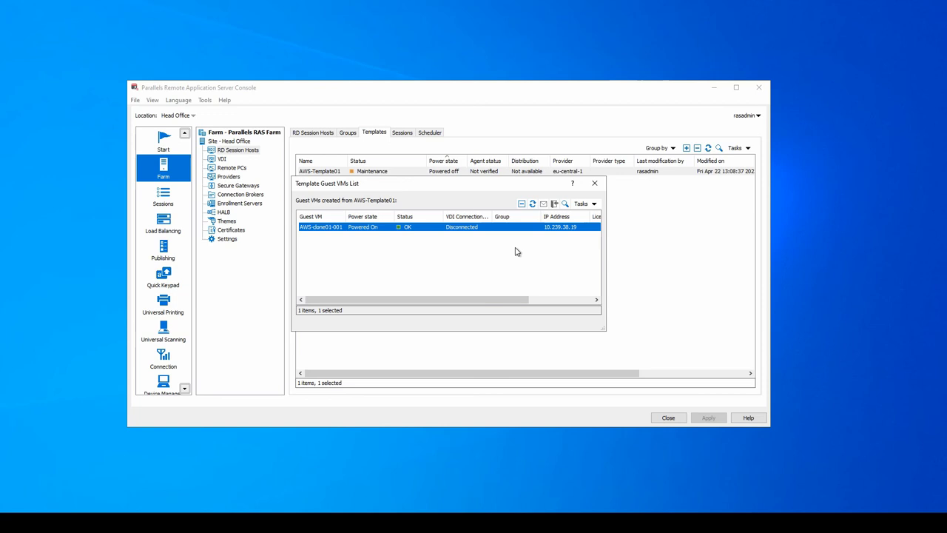
{"action": "left_click", "coordinate": [596, 185]}
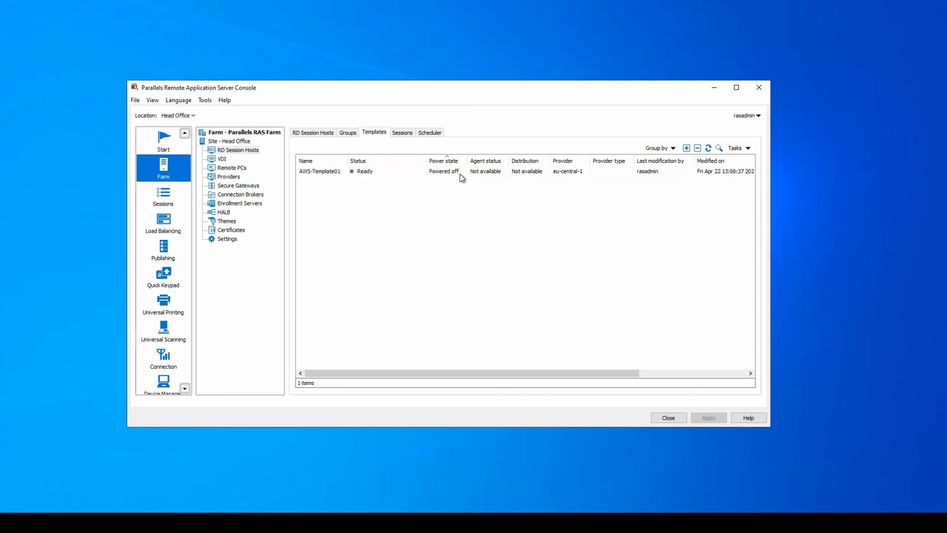
{"action": "left_click", "coordinate": [601, 175]}
{"action": "left_click", "coordinate": [707, 148]}
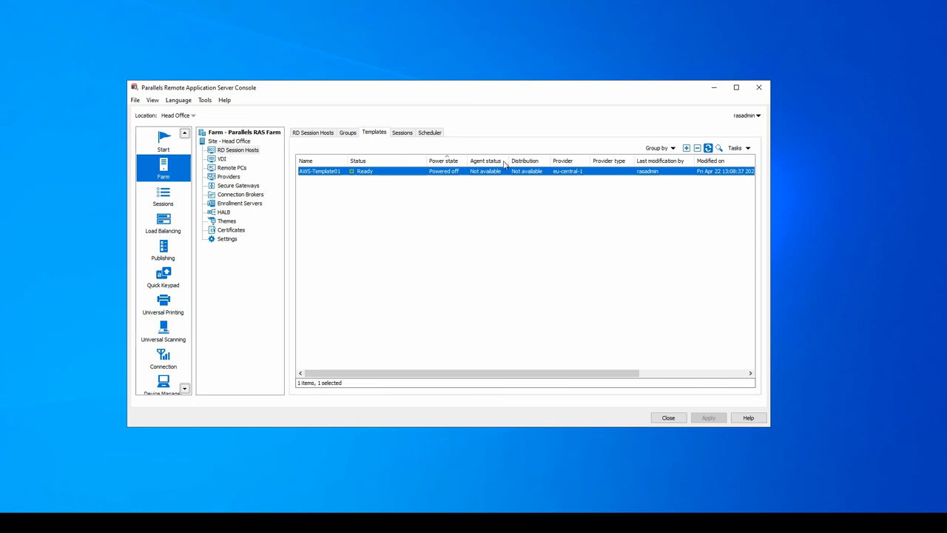
Step: Verify My AWS EC2s' servers include AWS-clone01-001.awsparallelslab.local, then close the properties
{"action": "left_click", "coordinate": [349, 134]}
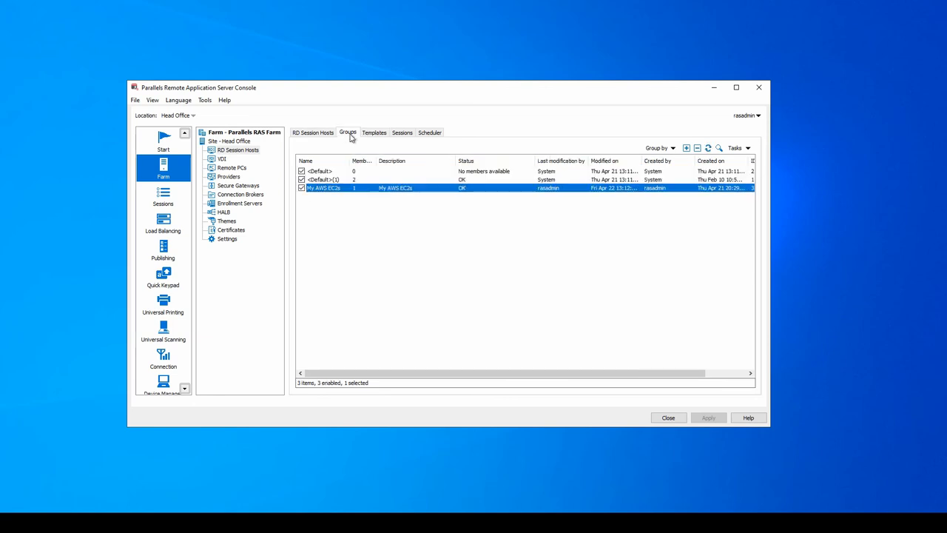
{"action": "double_click", "coordinate": [360, 189]}
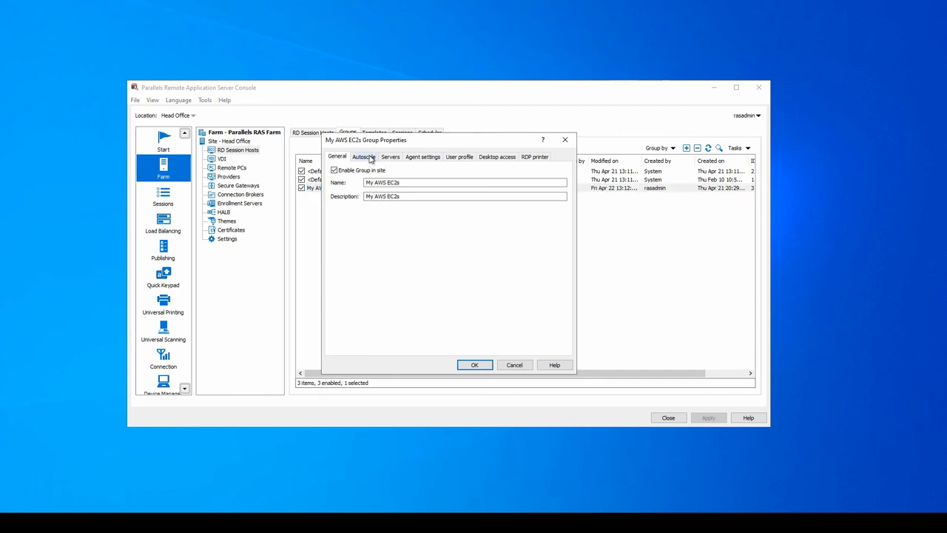
{"action": "left_click", "coordinate": [370, 158]}
{"action": "left_click", "coordinate": [393, 158]}
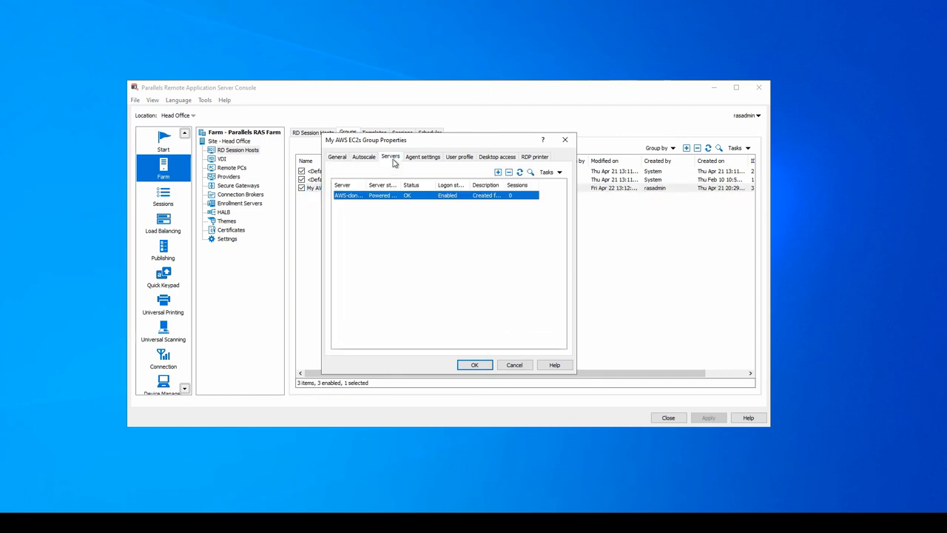
{"action": "double_click", "coordinate": [364, 185]}
{"action": "left_click", "coordinate": [495, 204]}
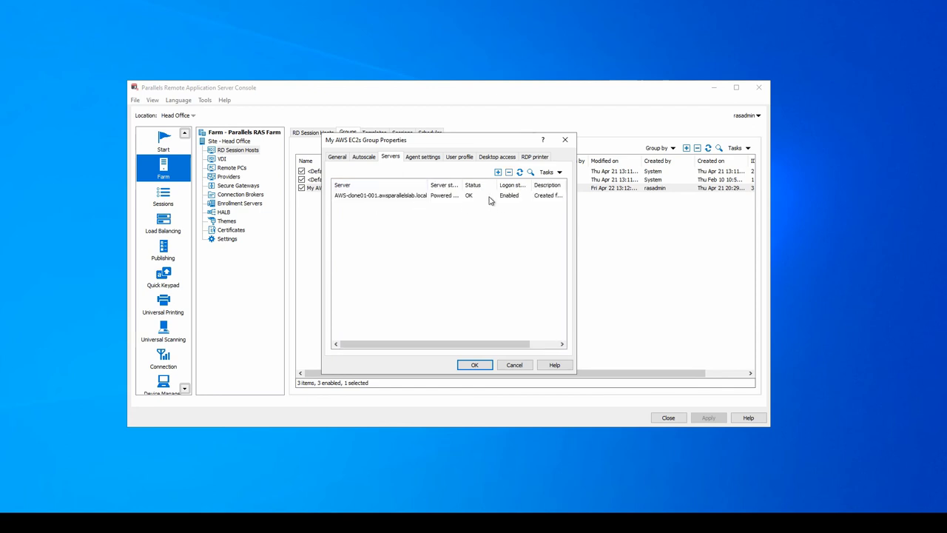
{"action": "left_click", "coordinate": [427, 197]}
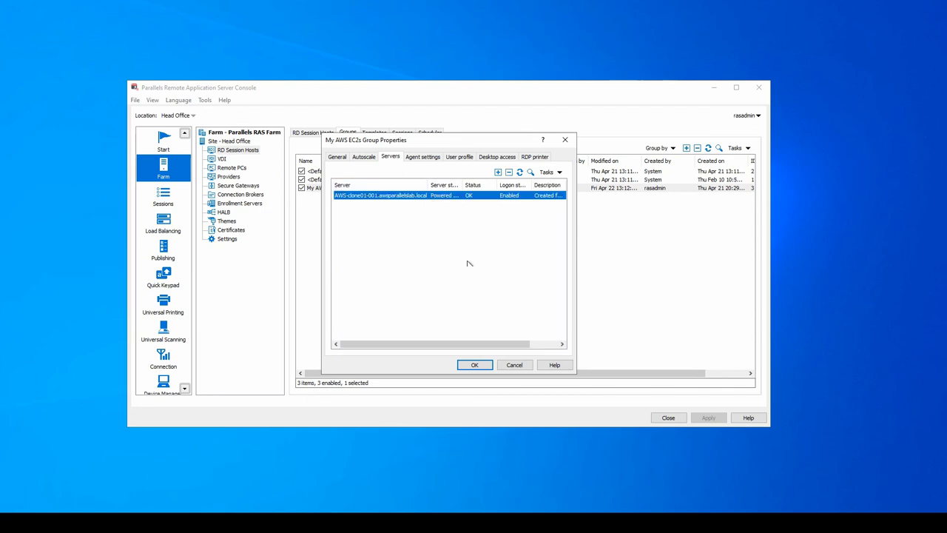
{"action": "left_click", "coordinate": [475, 365]}
{"action": "left_click", "coordinate": [436, 291]}
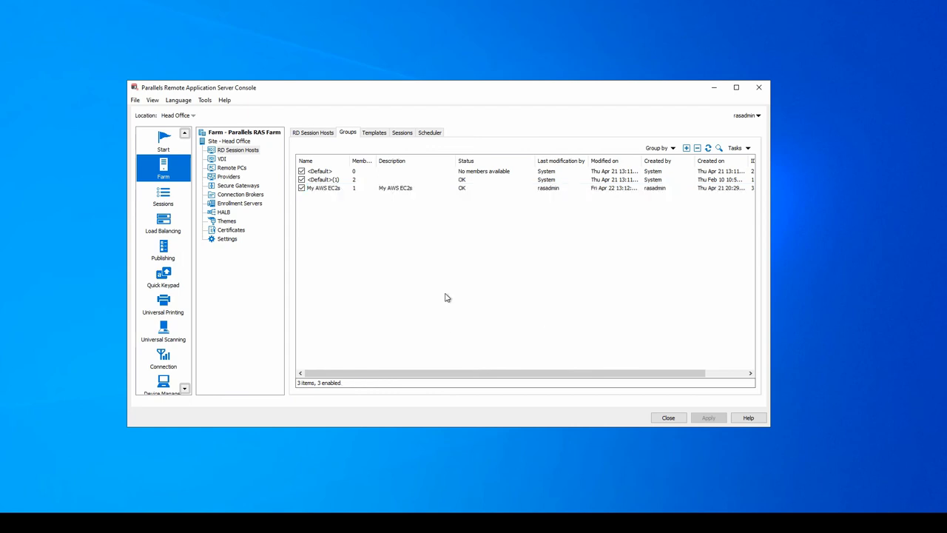
Step: Start publishing a desktop from the My AWS EC2s server group
{"action": "left_click", "coordinate": [167, 248]}
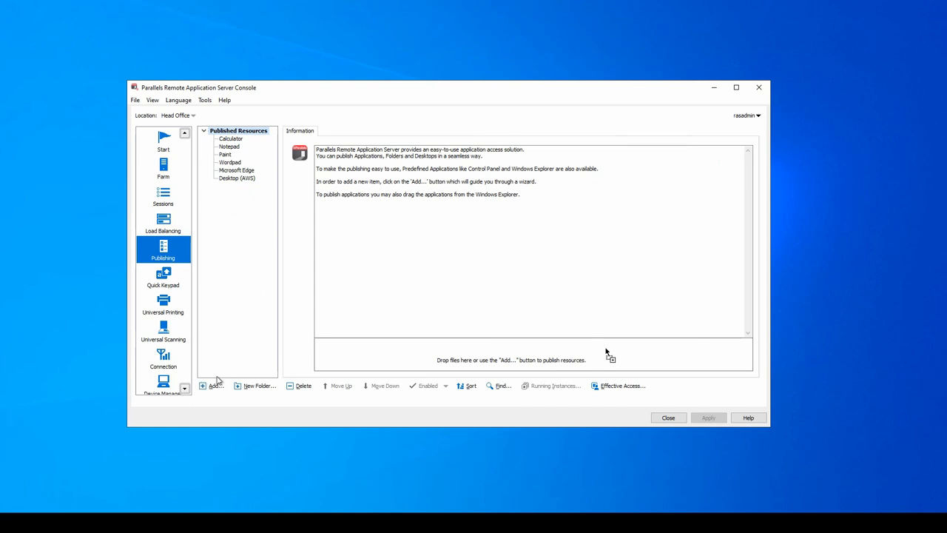
{"action": "left_click", "coordinate": [215, 387]}
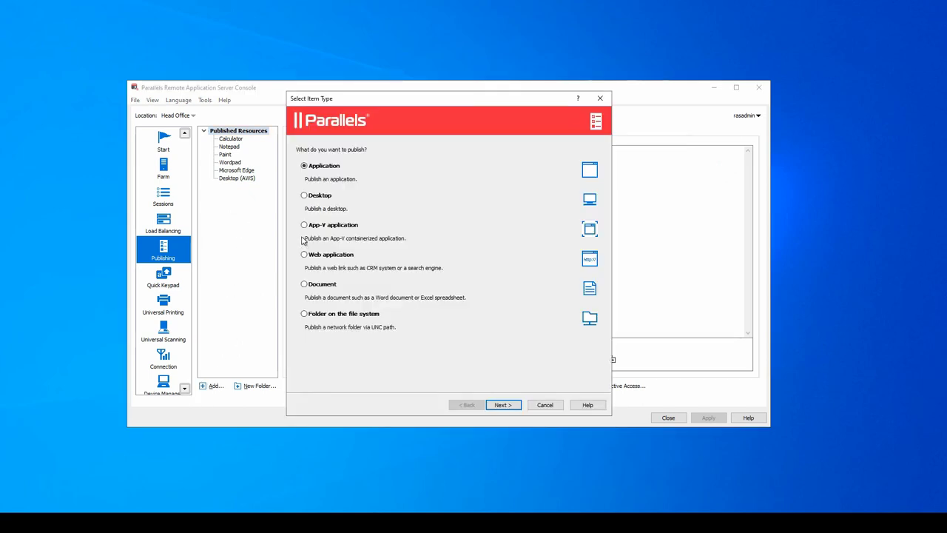
{"action": "left_click", "coordinate": [322, 196]}
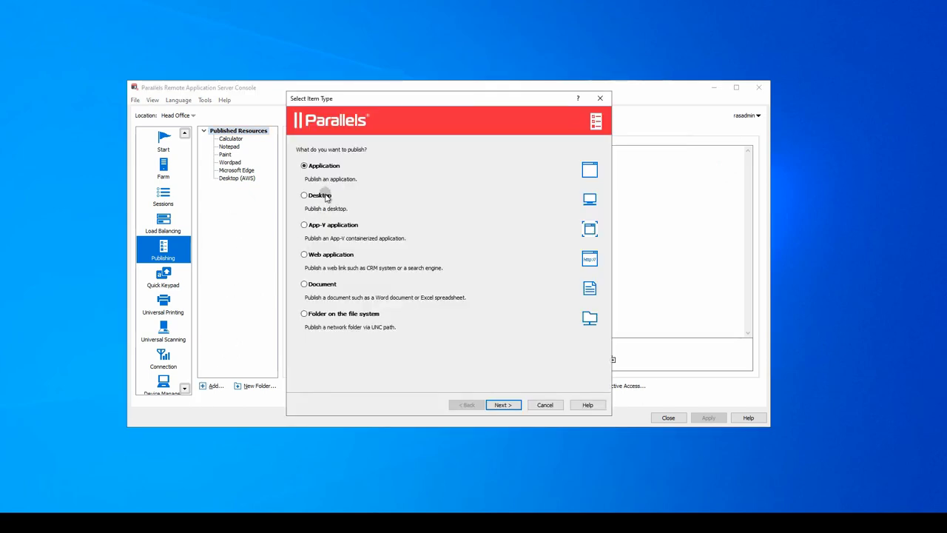
{"action": "left_click", "coordinate": [507, 406]}
{"action": "left_click", "coordinate": [506, 406]}
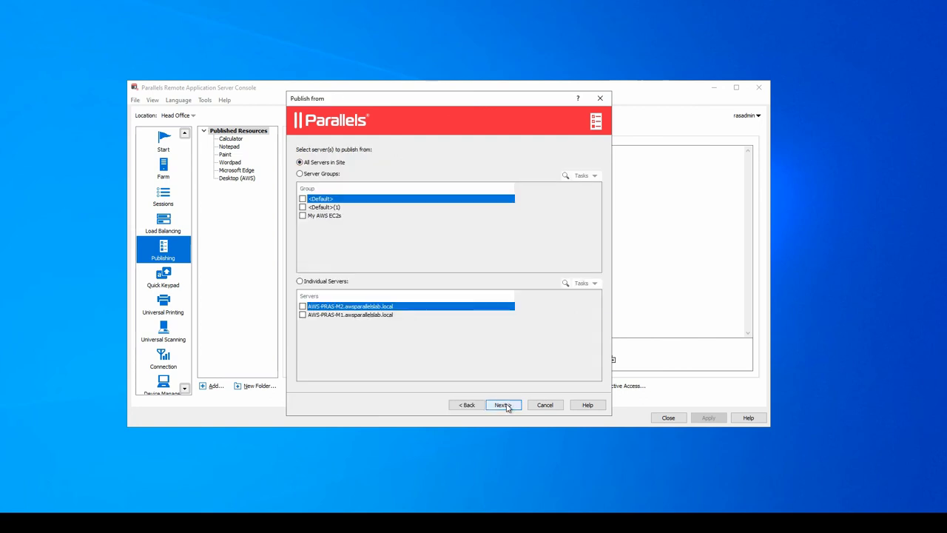
{"action": "left_click", "coordinate": [299, 174]}
{"action": "left_click", "coordinate": [303, 216]}
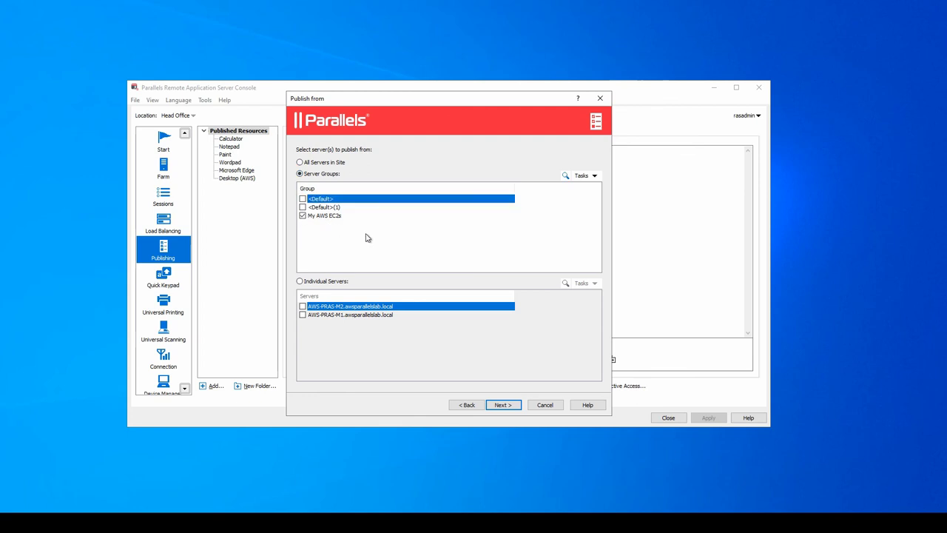
{"action": "left_click", "coordinate": [503, 406]}
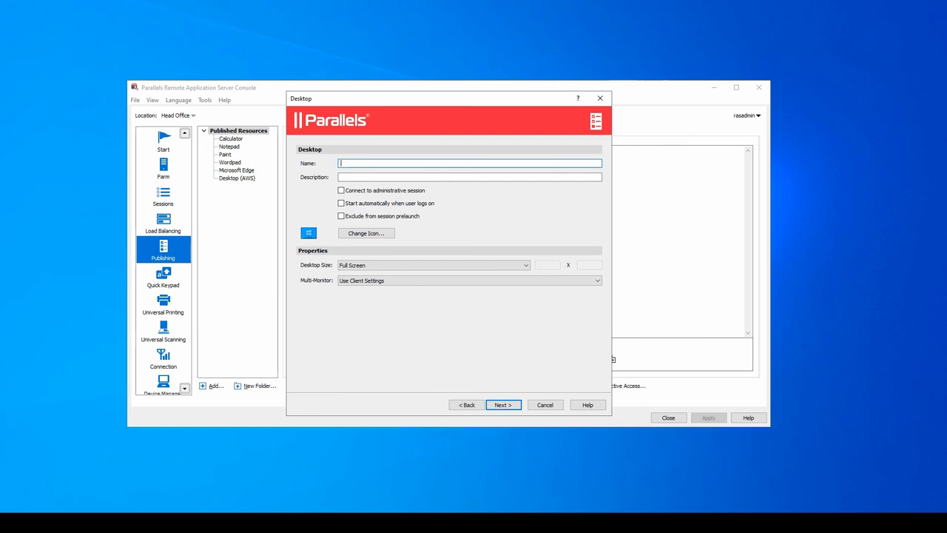
Step: Name the desktop 'Windows Desktop', finish the wizard and apply
{"action": "type", "text": "Windows Desktop"}
{"action": "left_click", "coordinate": [504, 405]}
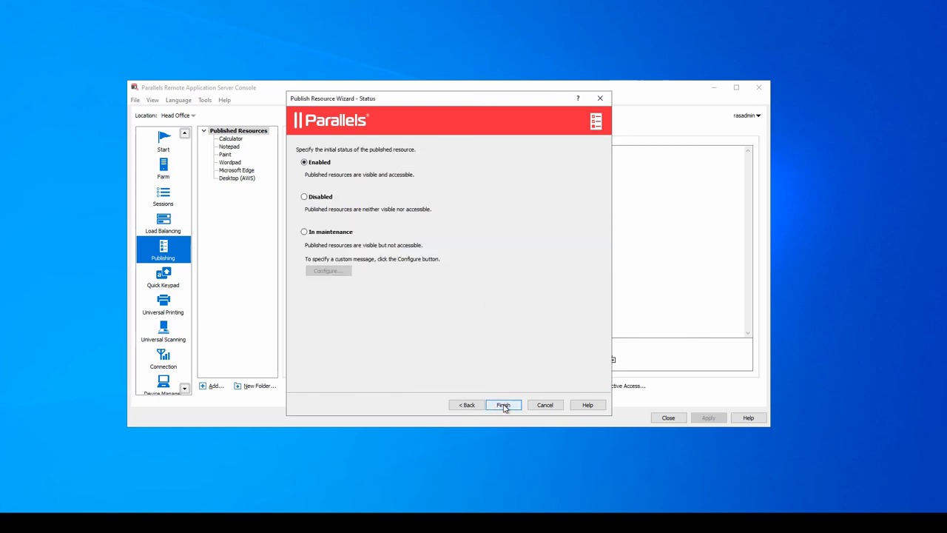
{"action": "left_click", "coordinate": [503, 405]}
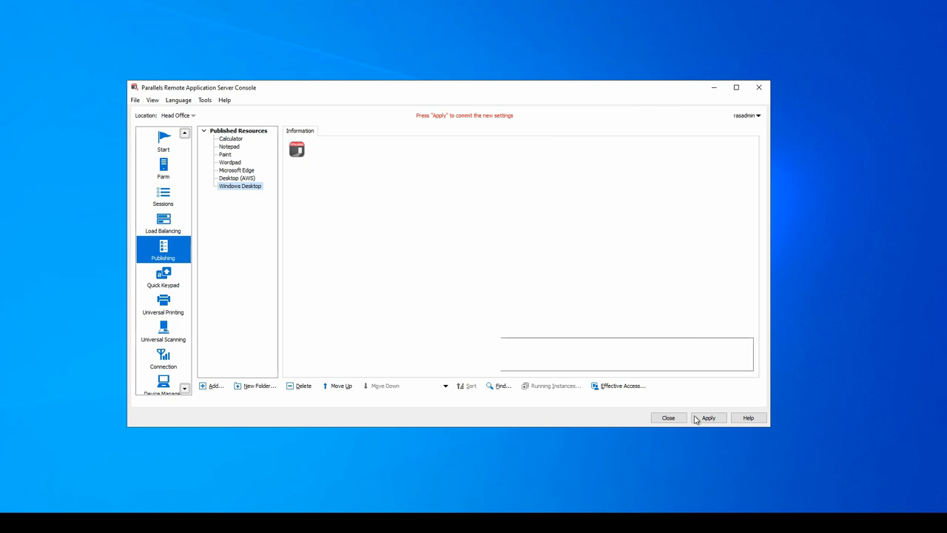
{"action": "left_click", "coordinate": [708, 418]}
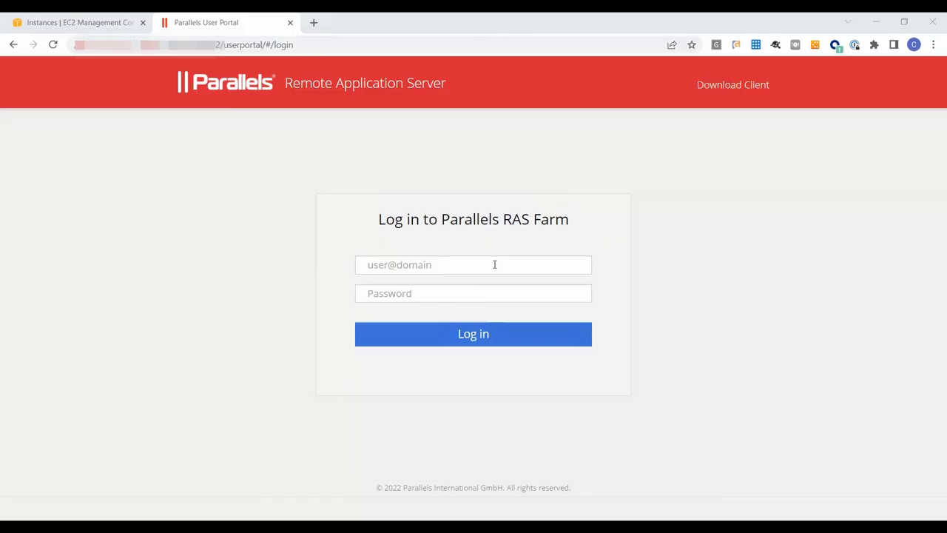
Step: Log in with the admin username and password, allowing Parallels Client to open
{"action": "left_click", "coordinate": [496, 264]}
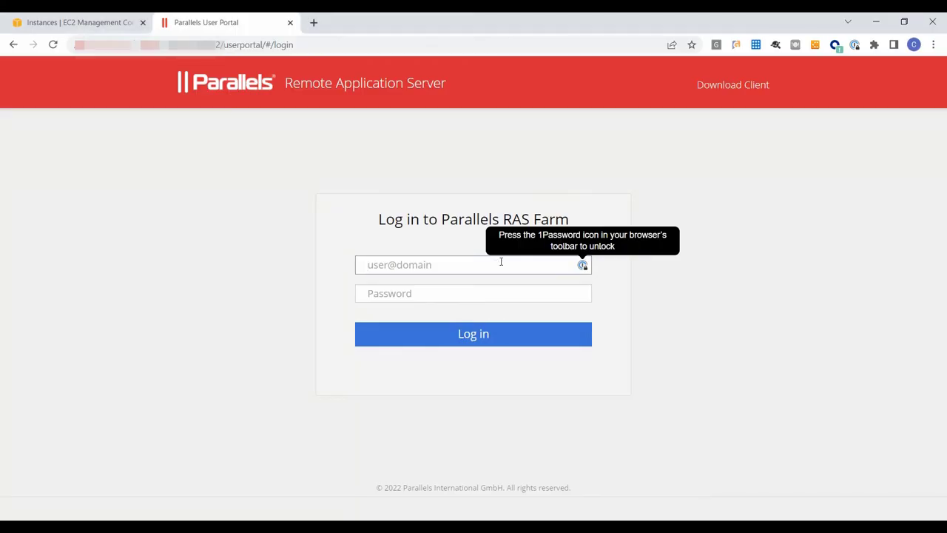
{"action": "type", "text": "rasadmni"}
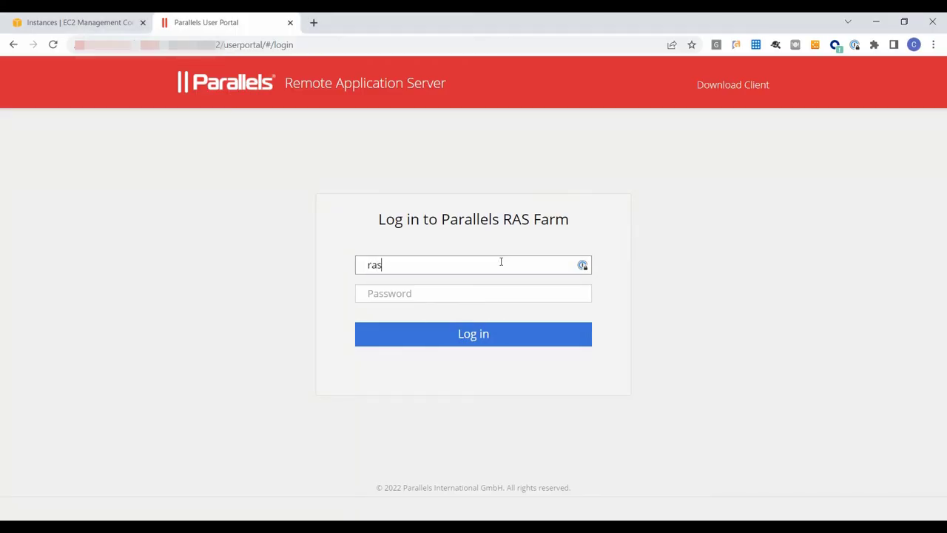
{"action": "key", "text": "BackSpace"}
{"action": "key", "text": "BackSpace"}
{"action": "type", "text": "in"}
{"action": "key", "text": "Tab"}
{"action": "type", "text": "***********"}
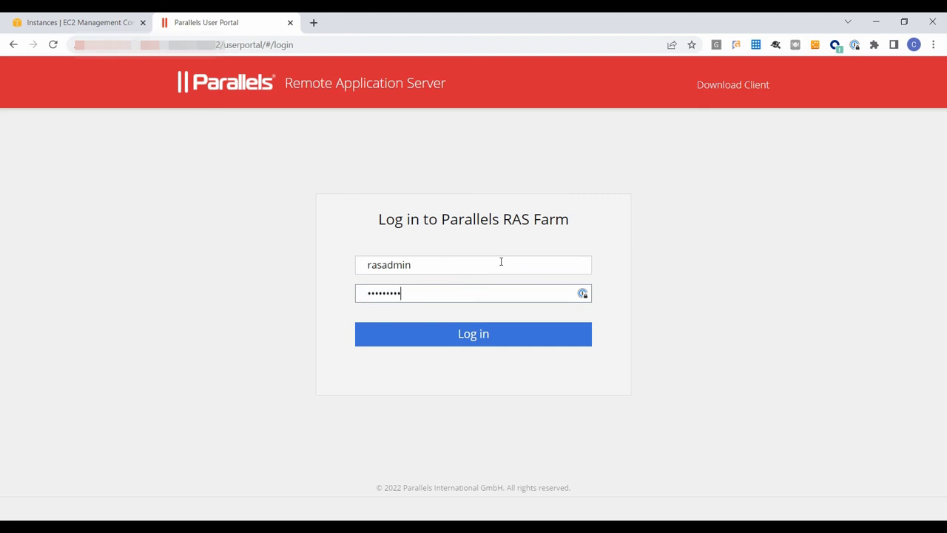
{"action": "type", "text": "*"}
{"action": "key", "text": "Return"}
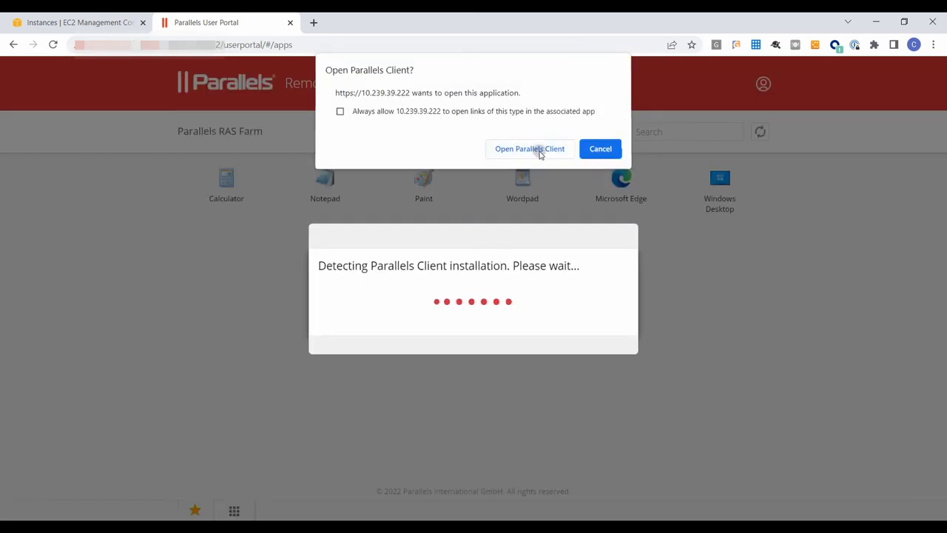
{"action": "left_click", "coordinate": [540, 152]}
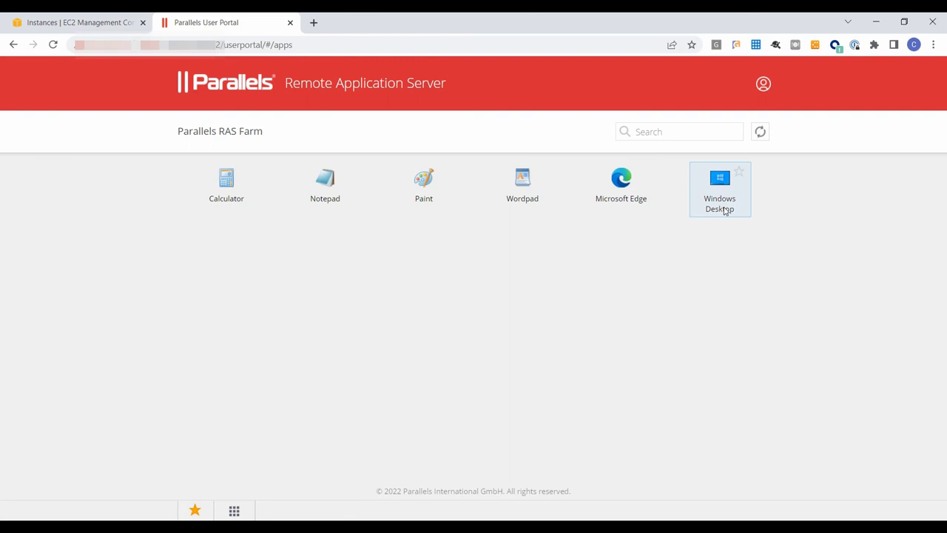
Step: Launch Windows Desktop in the browser and start Command Prompt from its Start menu
{"action": "left_click", "coordinate": [725, 211]}
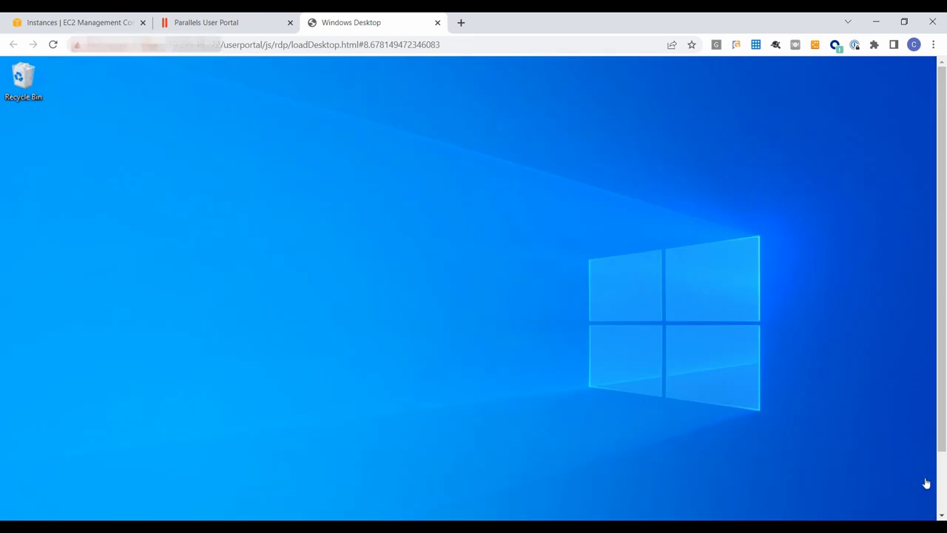
{"action": "scroll", "coordinate": [932, 481], "scroll_direction": "down", "scroll_amount": 2}
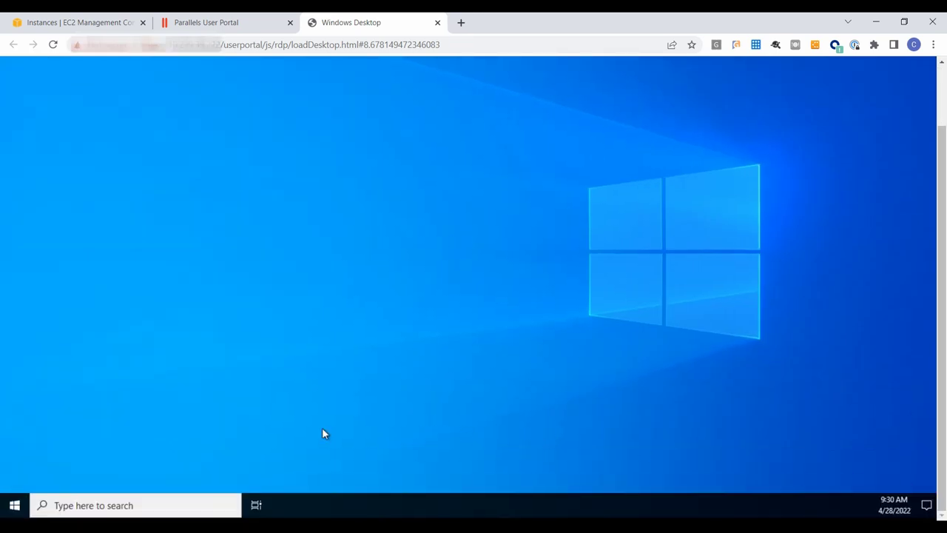
{"action": "left_click", "coordinate": [16, 505]}
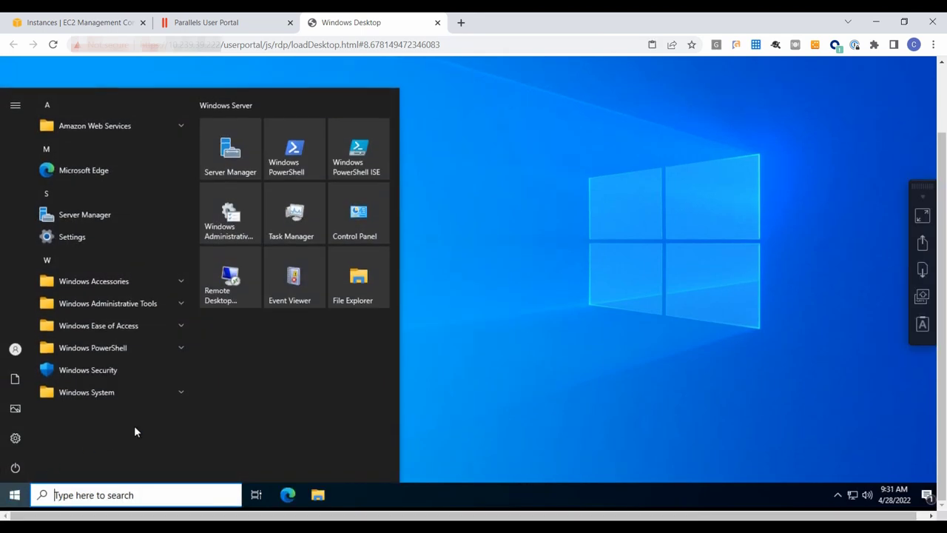
{"action": "type", "text": "cmd"}
{"action": "key", "text": "Return"}
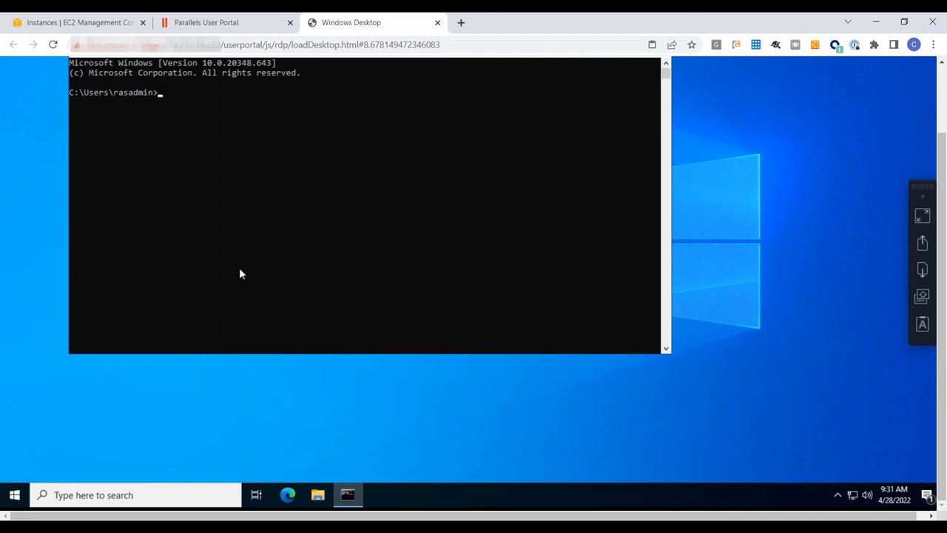
Step: In full screen, run hostname and winver to confirm AWS-Clone-001 on Windows Server 2022
{"action": "left_click", "coordinate": [922, 215]}
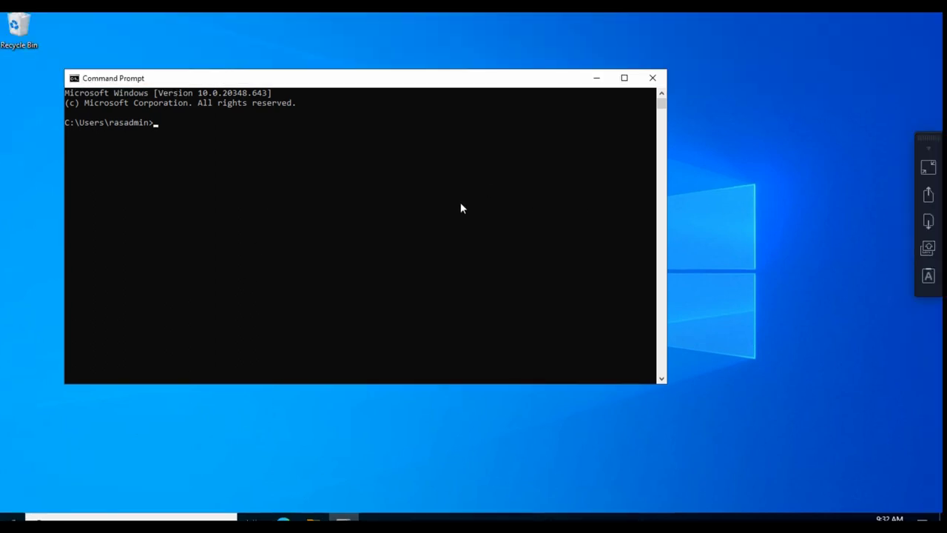
{"action": "left_click", "coordinate": [291, 157]}
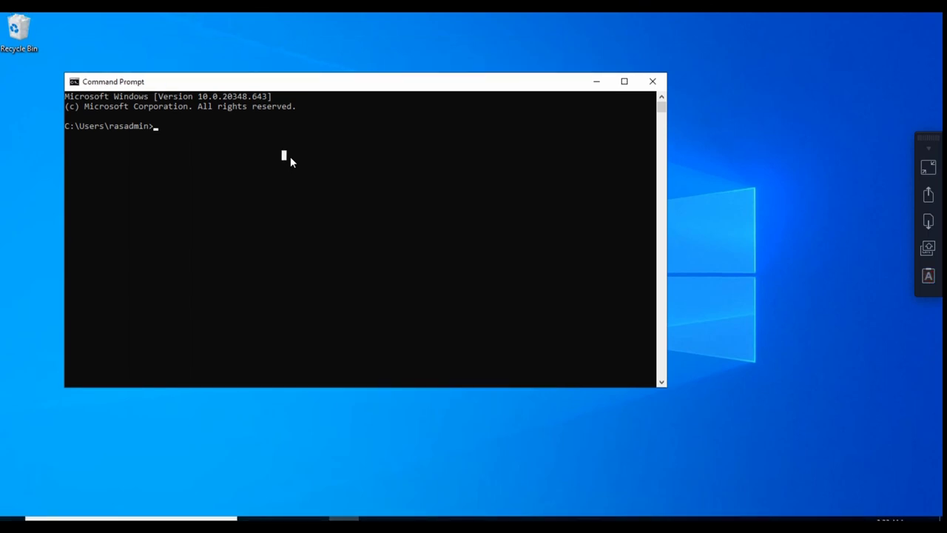
{"action": "type", "text": "hostname"}
{"action": "key", "text": "Return"}
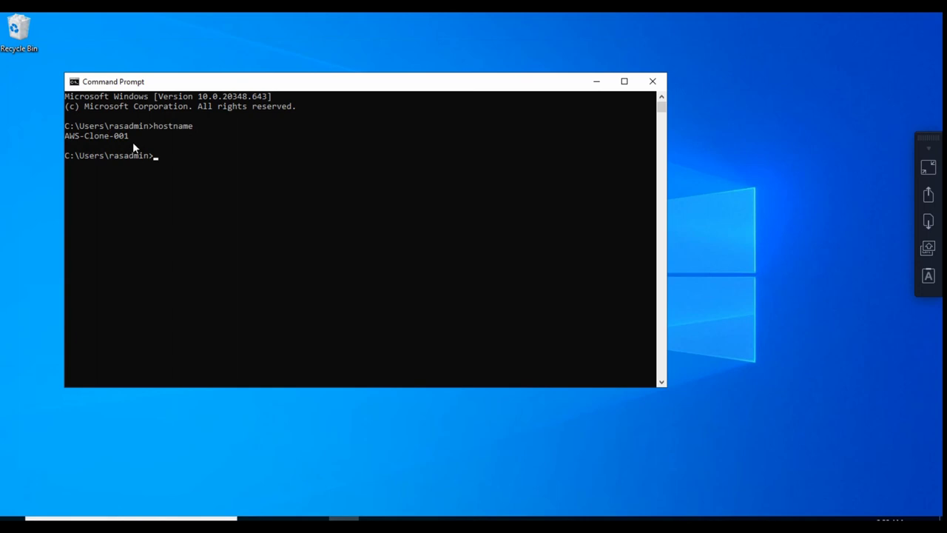
{"action": "type", "text": "winver"}
{"action": "key", "text": "Return"}
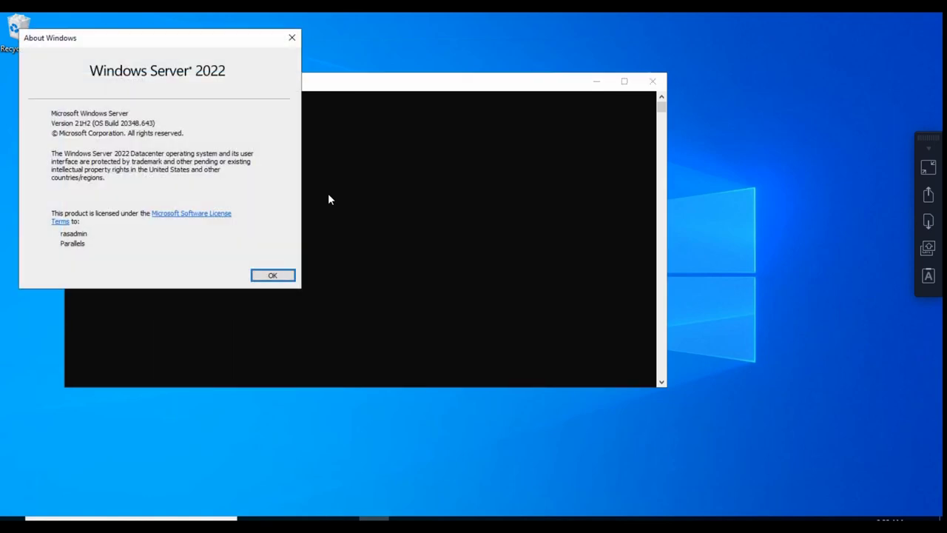
{"action": "left_click", "coordinate": [292, 41]}
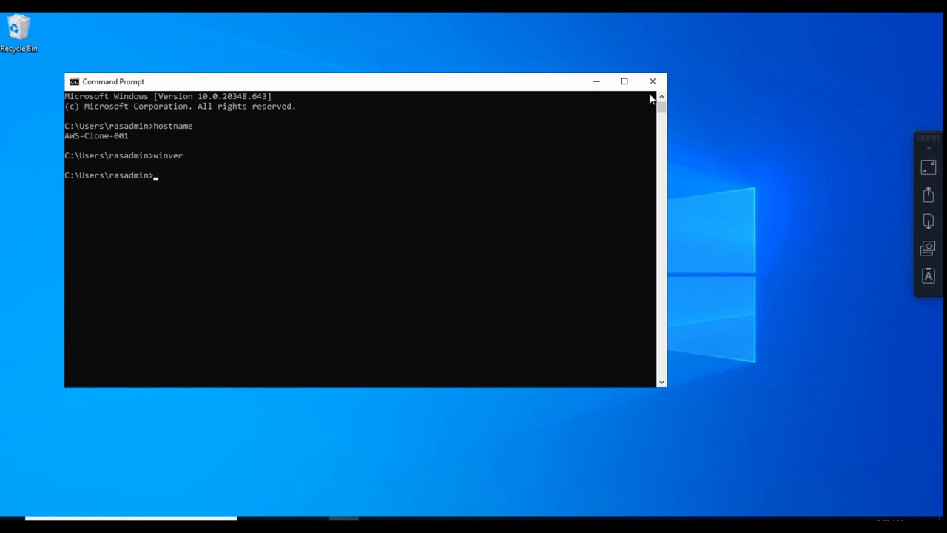
{"action": "left_click", "coordinate": [652, 81]}
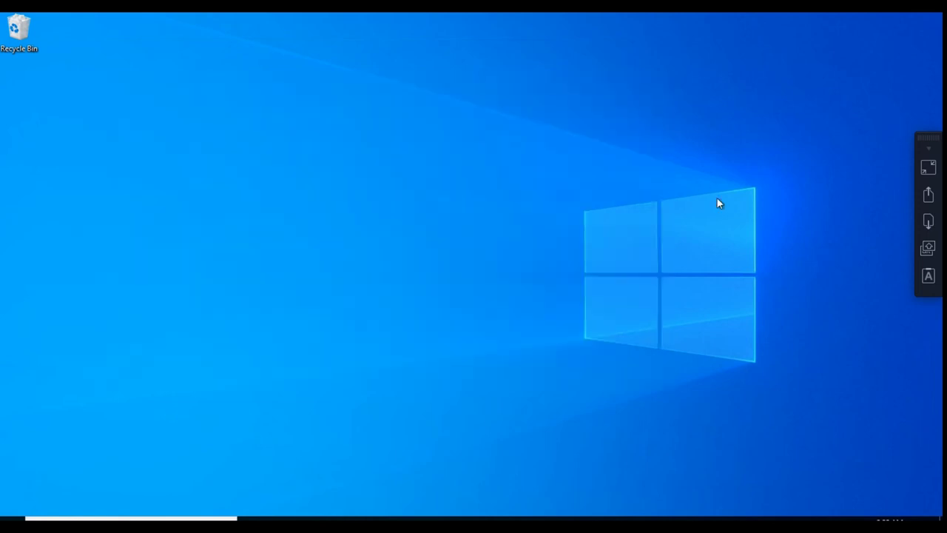
Step: Exit full screen on the remote Windows desktop so the User Portal and EC2 browser tabs reappear
{"action": "left_click", "coordinate": [930, 168]}
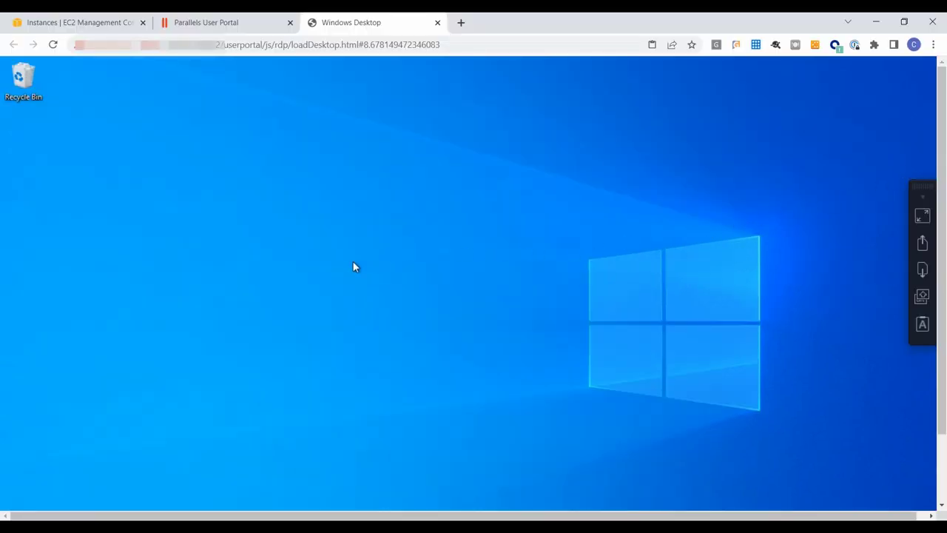